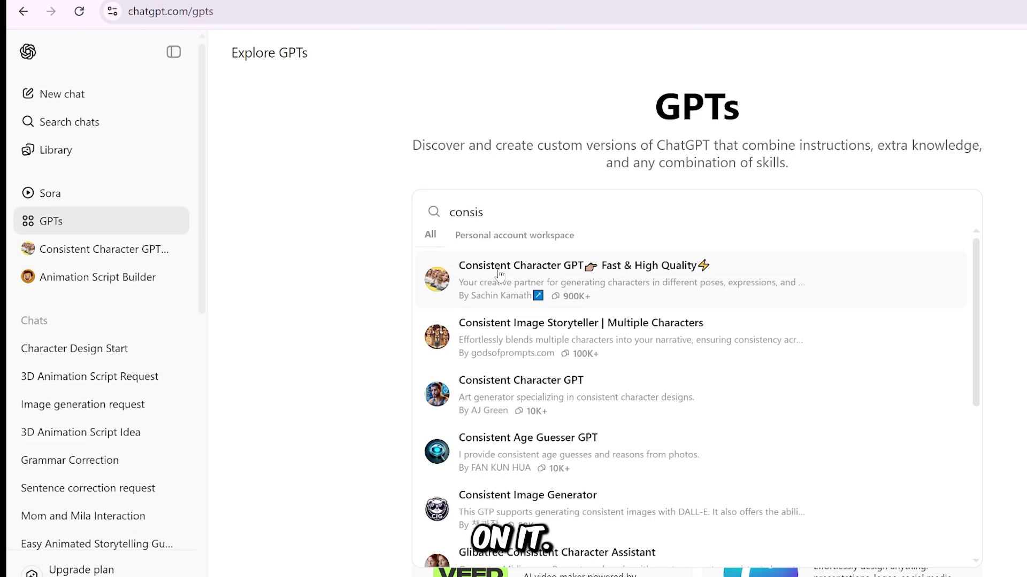
# Step: Open the "Consistent Character GPT Fast & High Quality" and start its suggested character design conversation
pyautogui.click(499, 274)
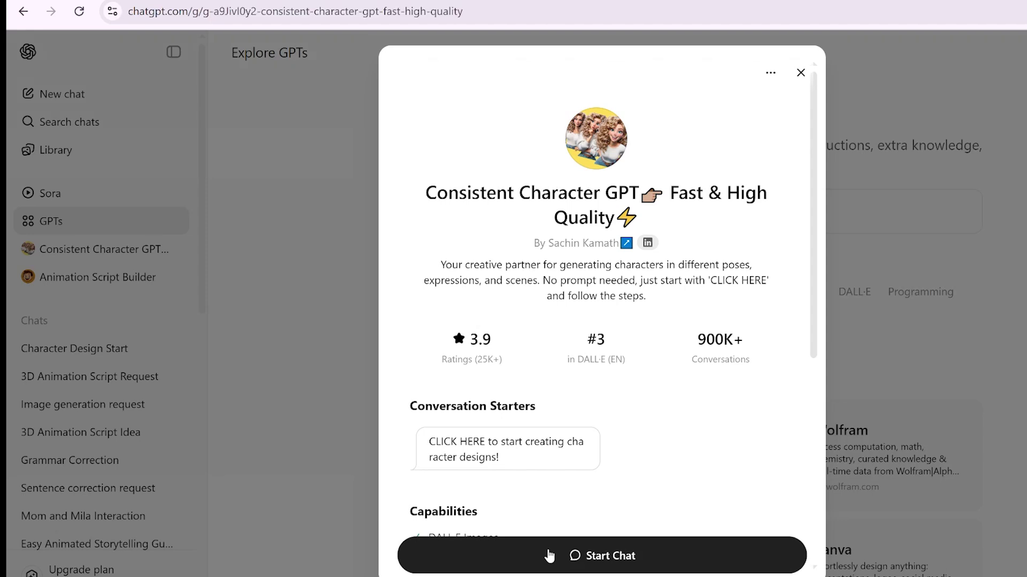
pyautogui.click(550, 556)
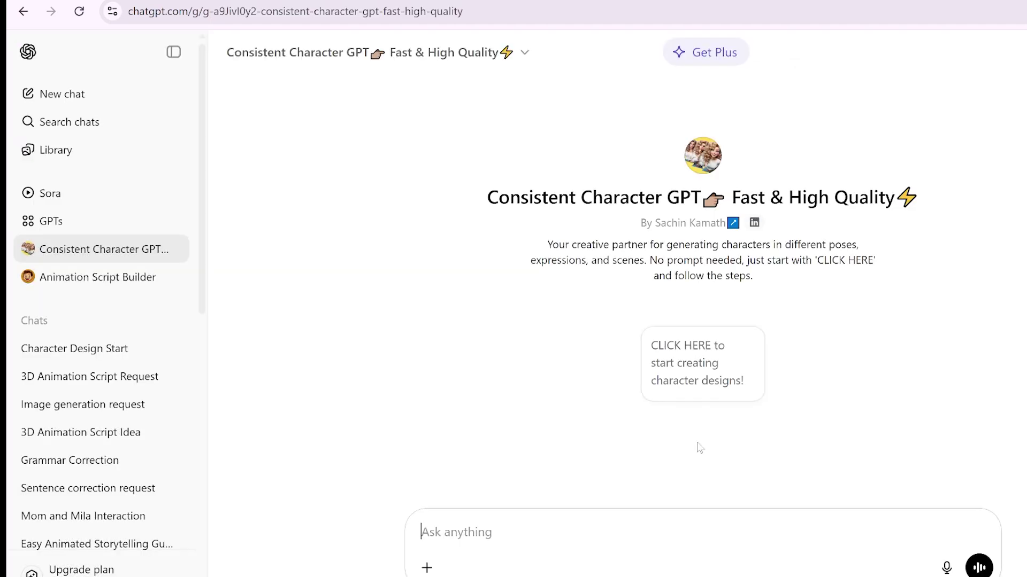
pyautogui.click(713, 374)
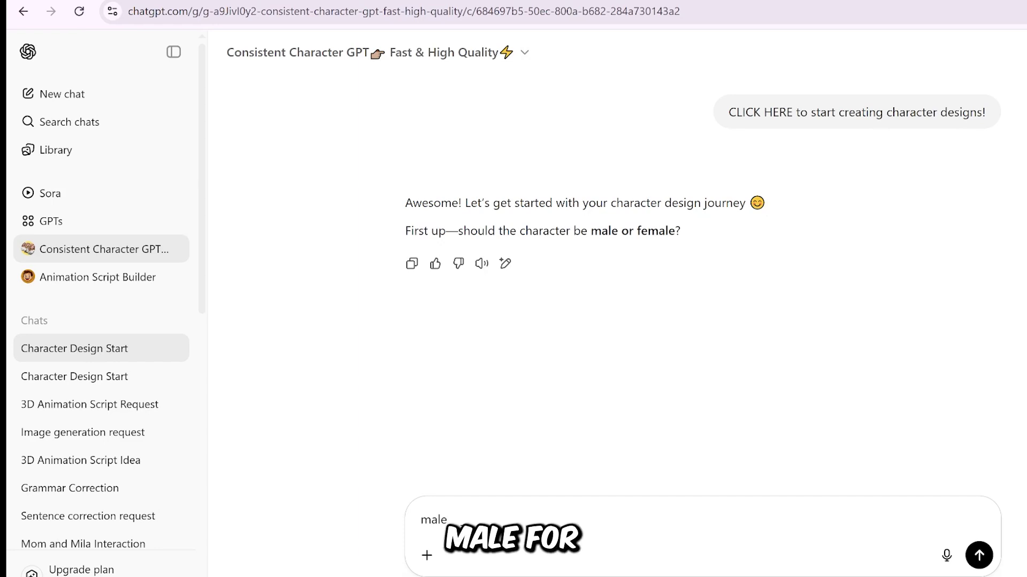
# Step: Answer the gender question with "male" and give the character the name "Captain AI"
pyautogui.click(979, 554)
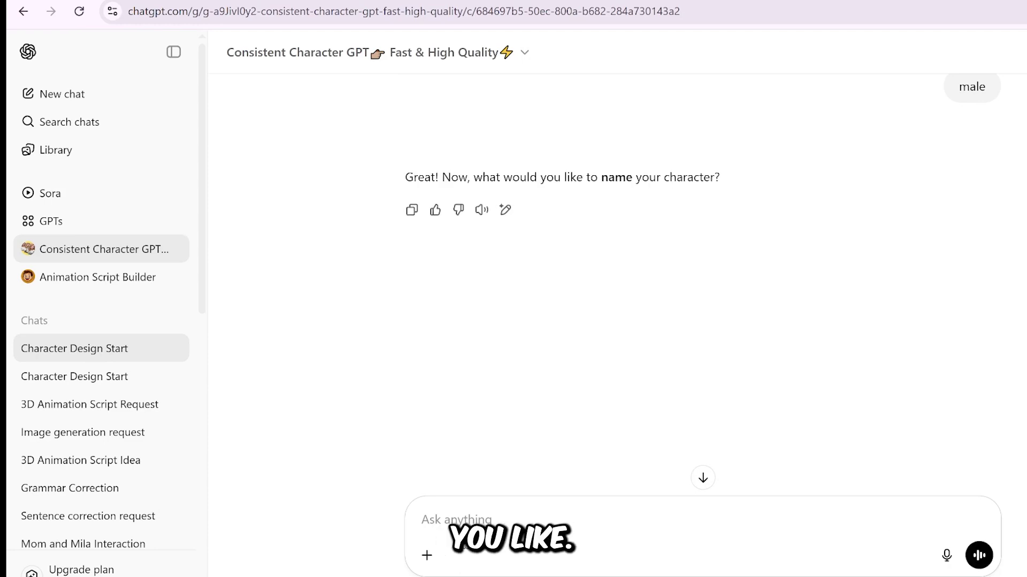
pyautogui.write('captain')
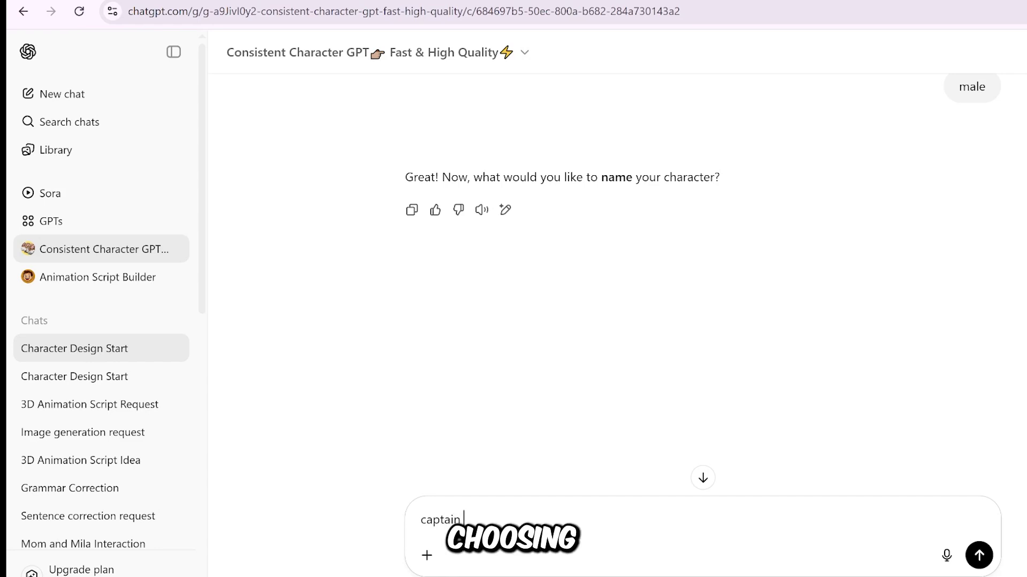
pyautogui.write(' AI')
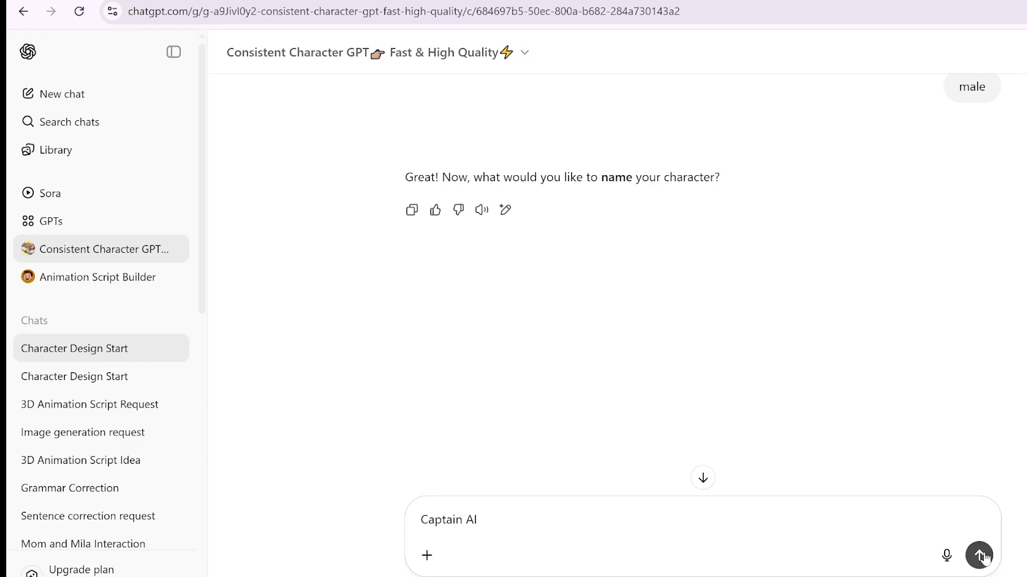
pyautogui.click(980, 556)
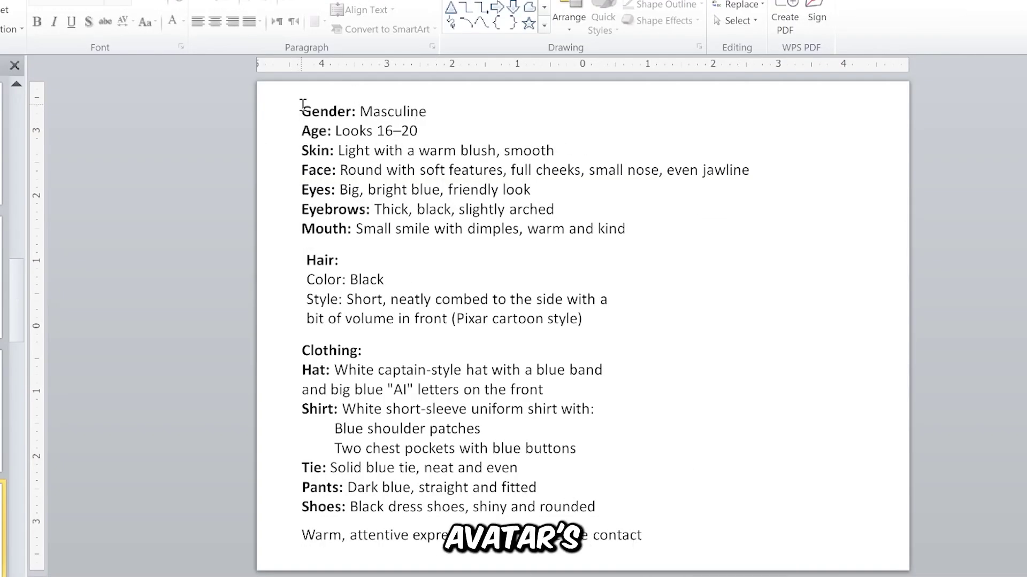
# Step: Copy the gender-to-mouth description and the hair details from the presentation slide into the chat message
pyautogui.moveTo(300, 111); pyautogui.dragTo(644, 235)
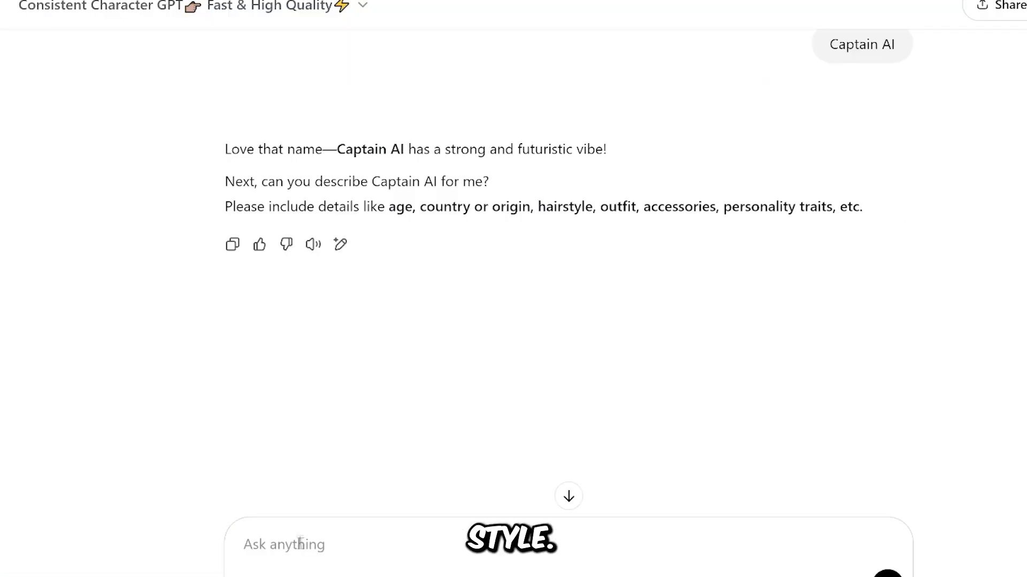
pyautogui.write('Gender: Masculine Age: Looks 16–20 Skin: Light with a warm blush, smooth Face: Round with soft features, full cheeks, small nose, even jawline Eyes: Big, bright blue, friendly look Eyebrows: Thick, black, slightly arched Mouth: Small smile with dimples, warm and kind')
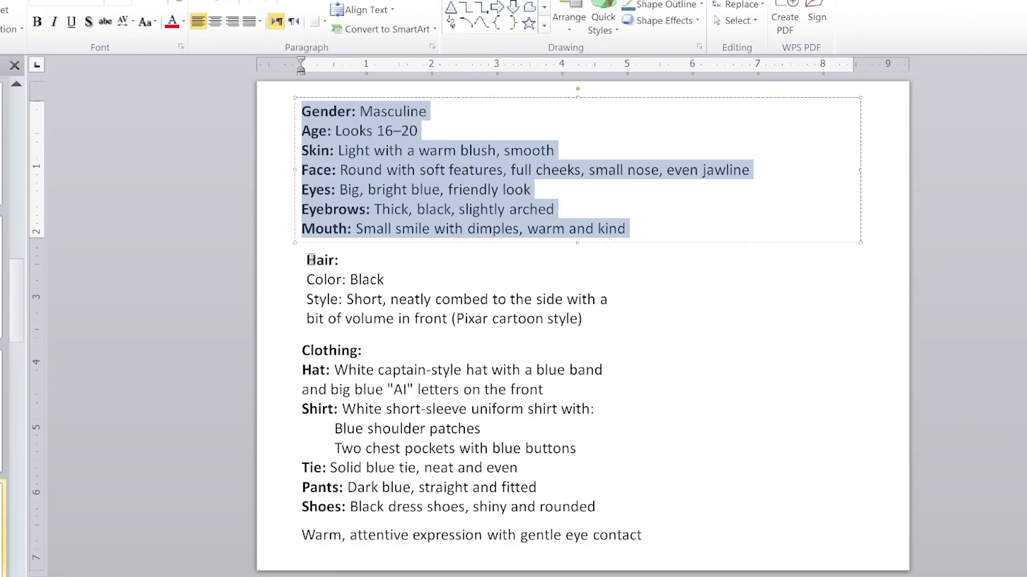
pyautogui.moveTo(306, 260); pyautogui.dragTo(604, 331)
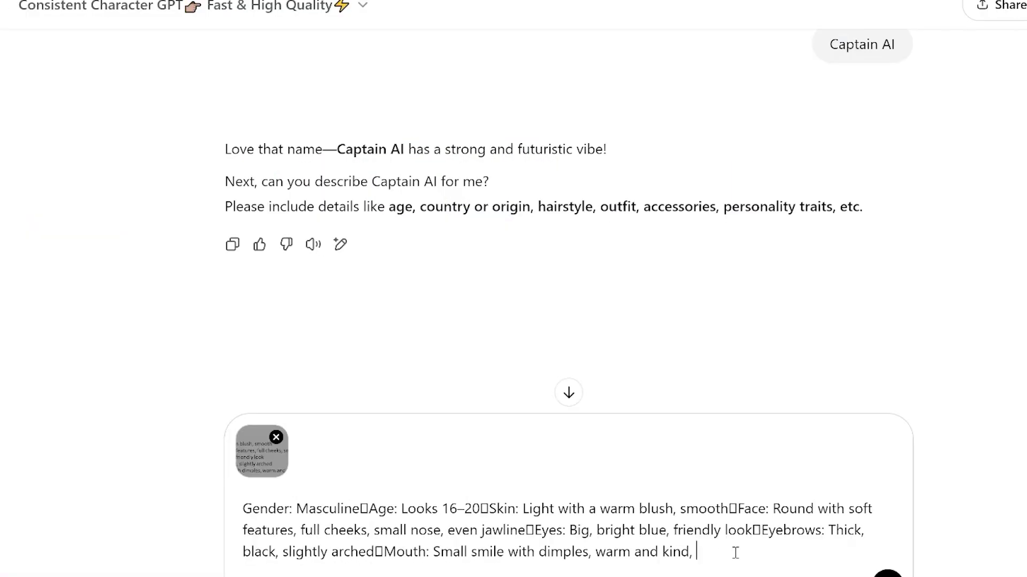
pyautogui.hotkey('ctrl', 'v')
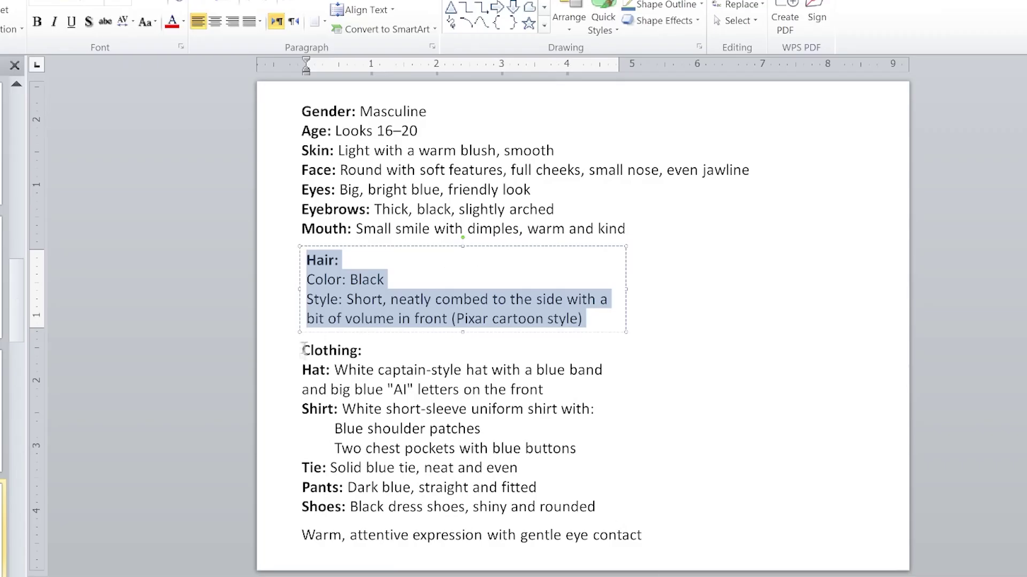
# Step: Add the slide's clothing details and the warm, attentive expression line to the message, and submit the full character description
pyautogui.moveTo(302, 349); pyautogui.dragTo(604, 501)
pyautogui.hotkey('ctrl', 'c')
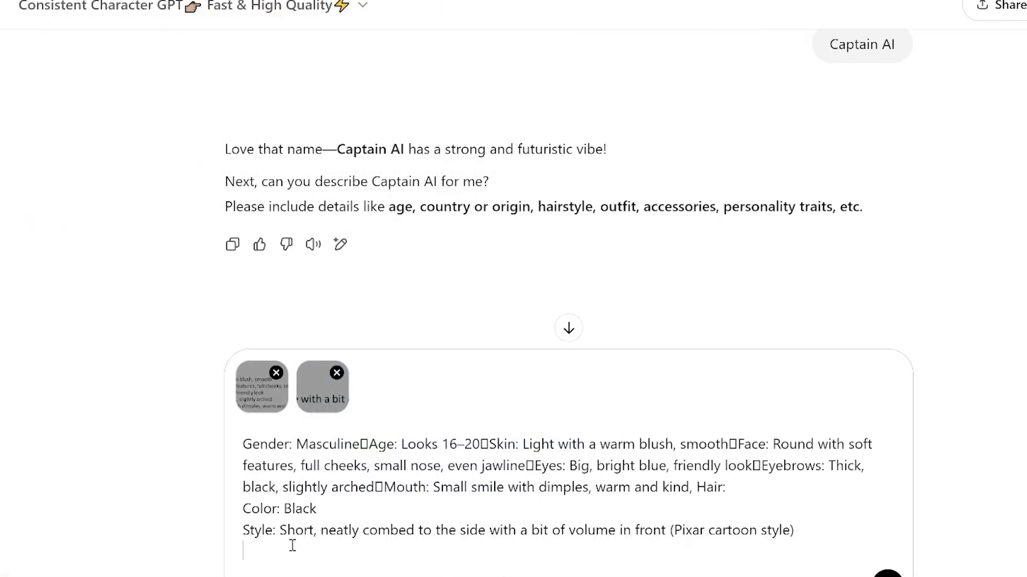
pyautogui.hotkey('ctrl', 'v')
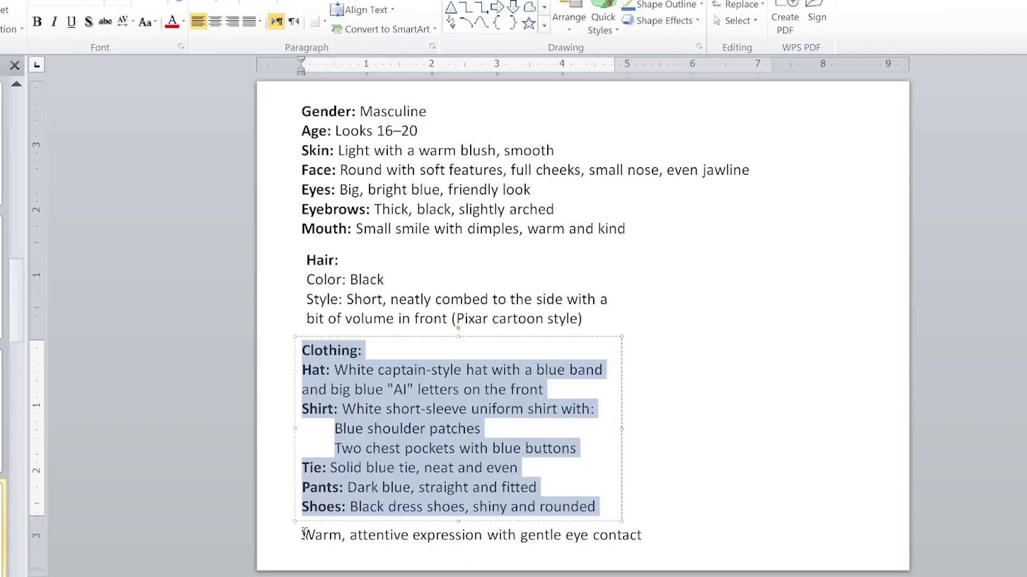
pyautogui.moveTo(303, 534); pyautogui.dragTo(672, 545)
pyautogui.hotkey('ctrl', 'c')
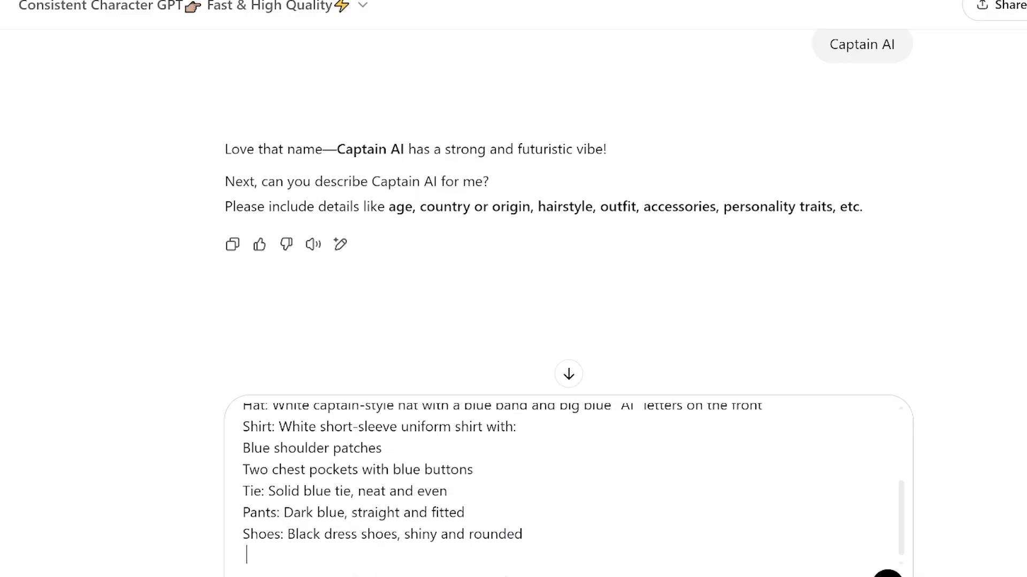
pyautogui.hotkey('ctrl', 'v')
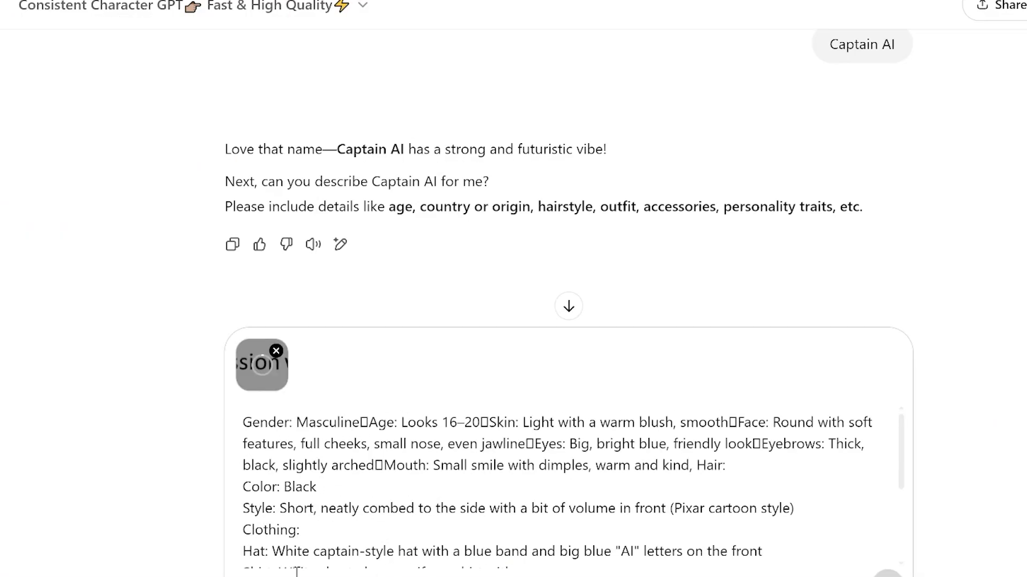
pyautogui.scroll(-3, 900, 460)
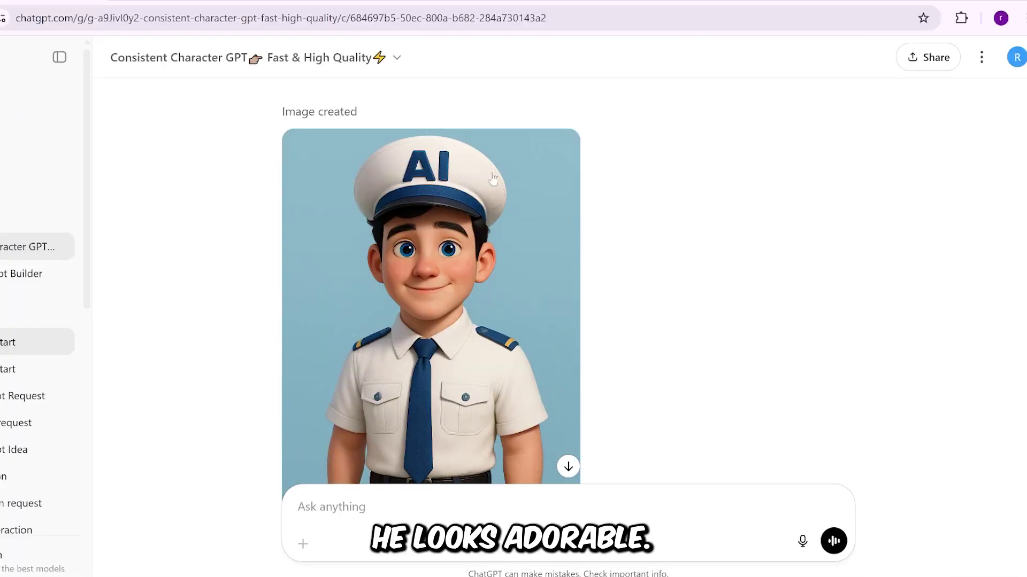
# Step: Open the generated Captain AI image full size, download it, and return to the conversation
pyautogui.click(418, 338)
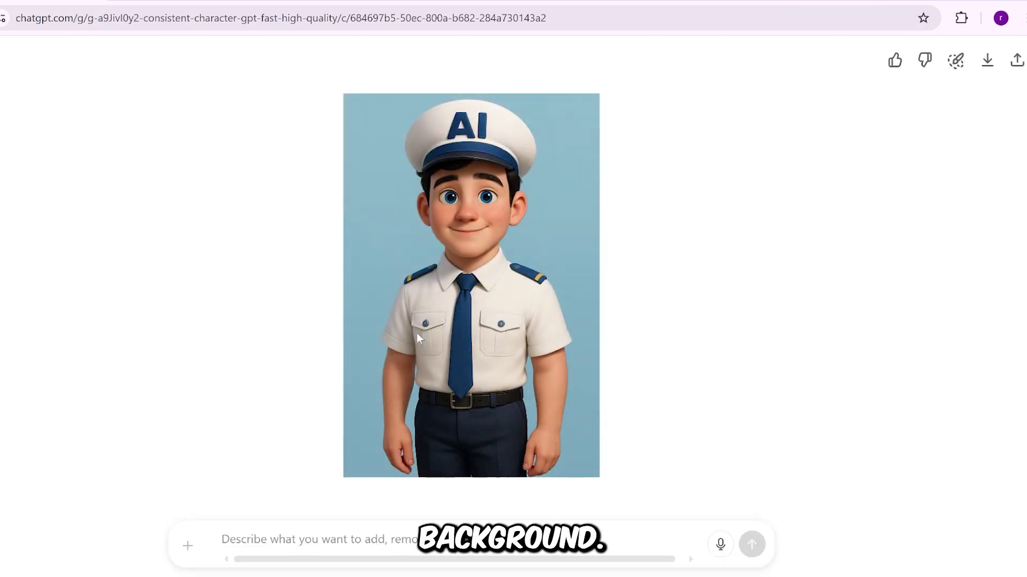
pyautogui.click(987, 60)
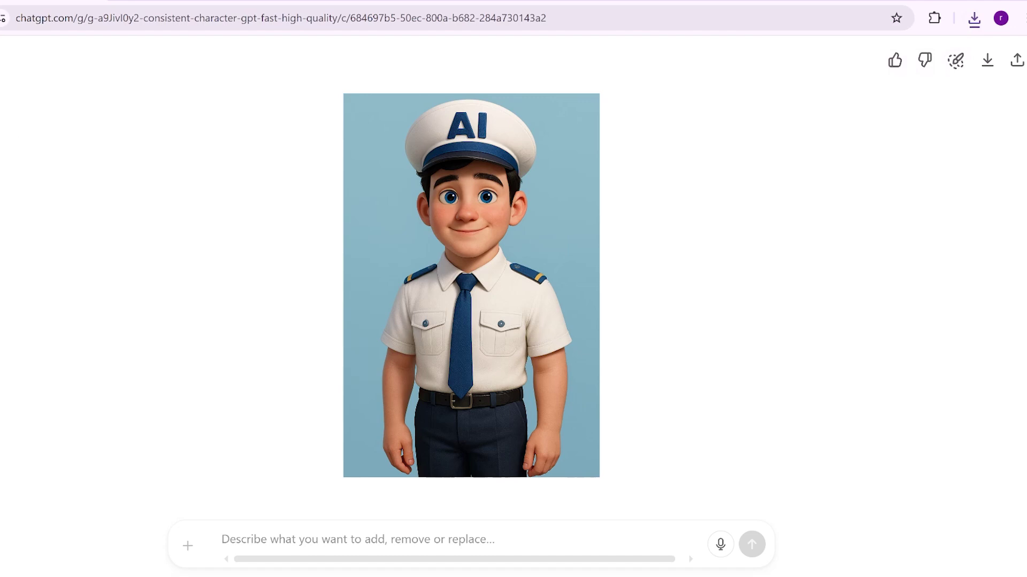
pyautogui.press('Escape')
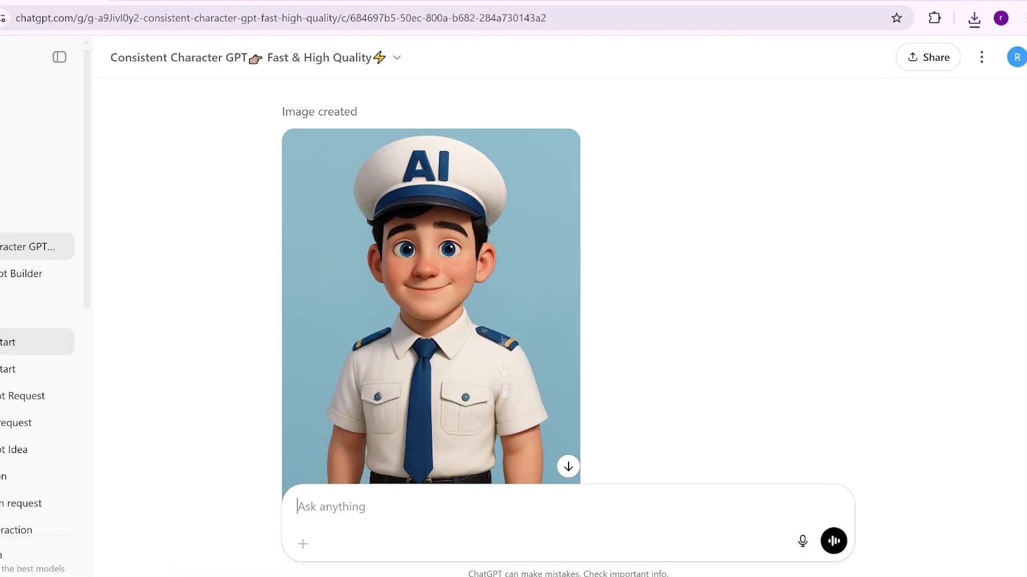
# Step: Request the character sitting at a wooden desk, facing the camera, smiling confidently with hands clasped on the desk, and download the image
pyautogui.scroll(-7, 503, 343)
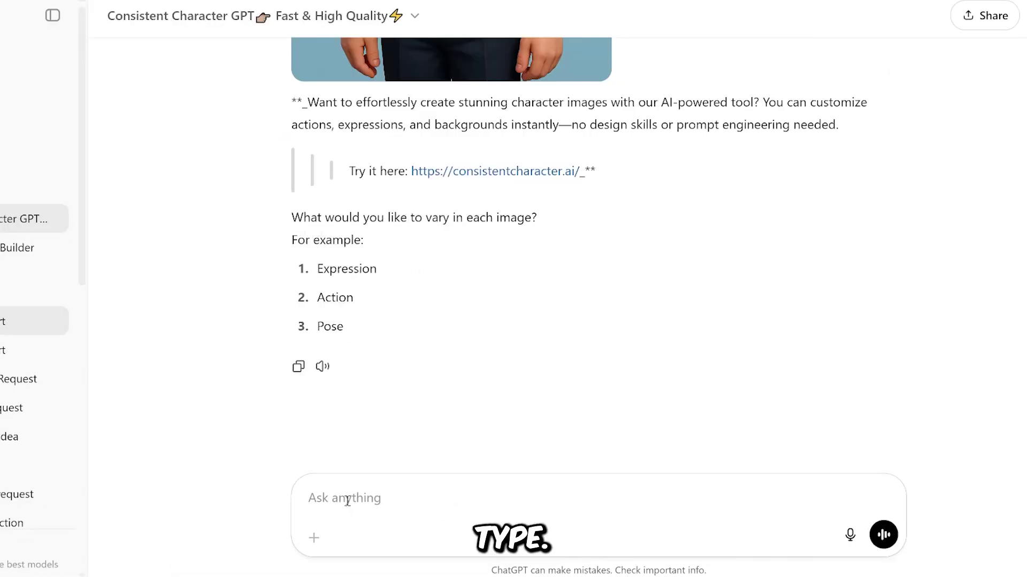
pyautogui.hotkey('ctrl', 'v')
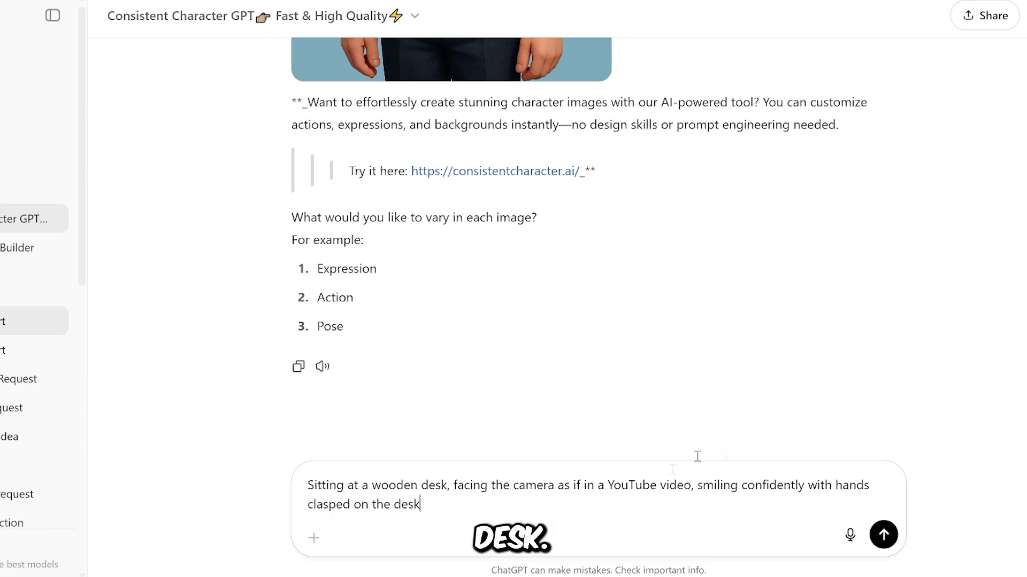
pyautogui.press('Return')
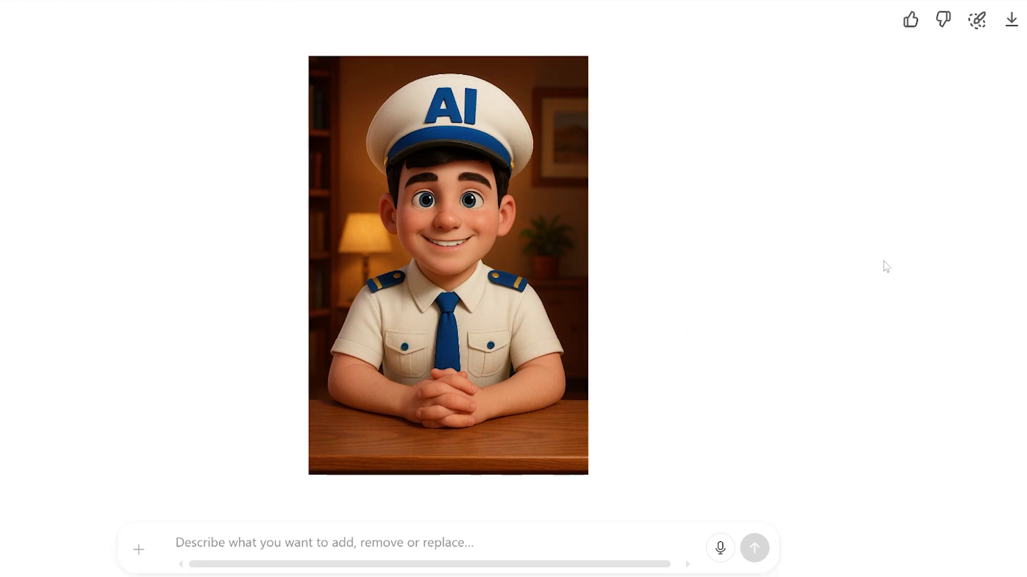
pyautogui.click(1010, 20)
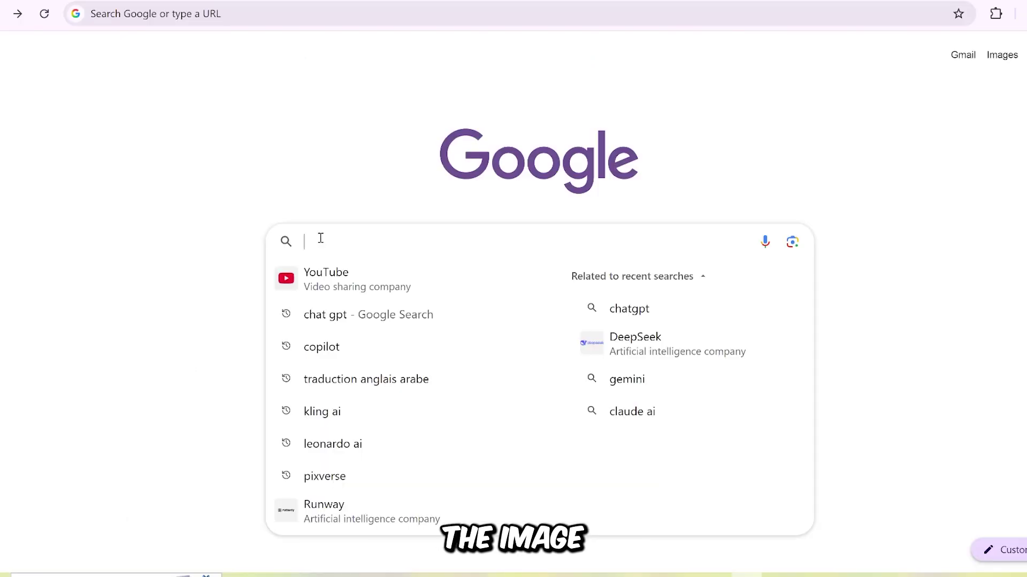
# Step: Search Google for "free expand image ai" and open Pixelcut's "Uncrop & Expand Images with AI" result
pyautogui.write('free ')
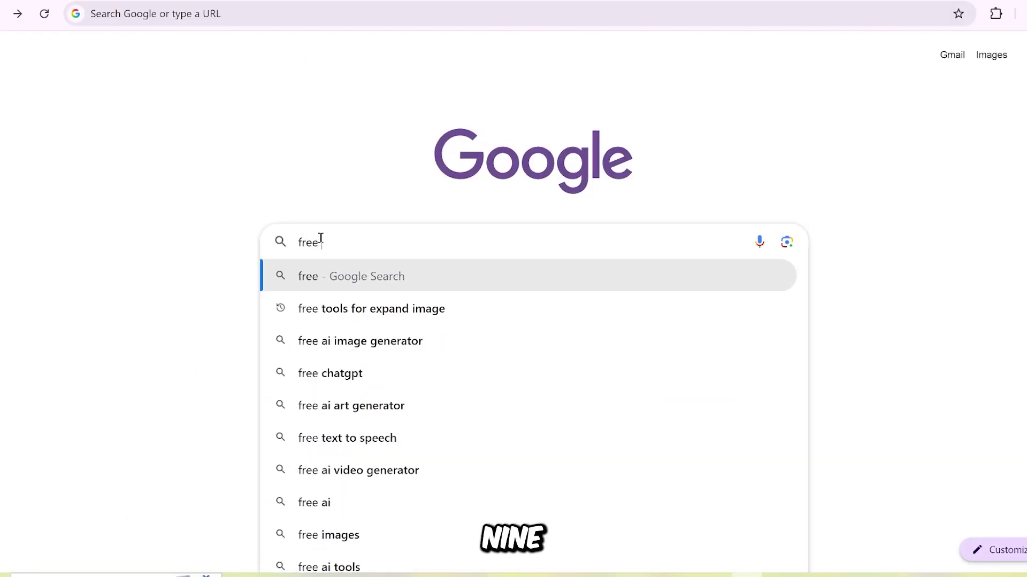
pyautogui.write('ex')
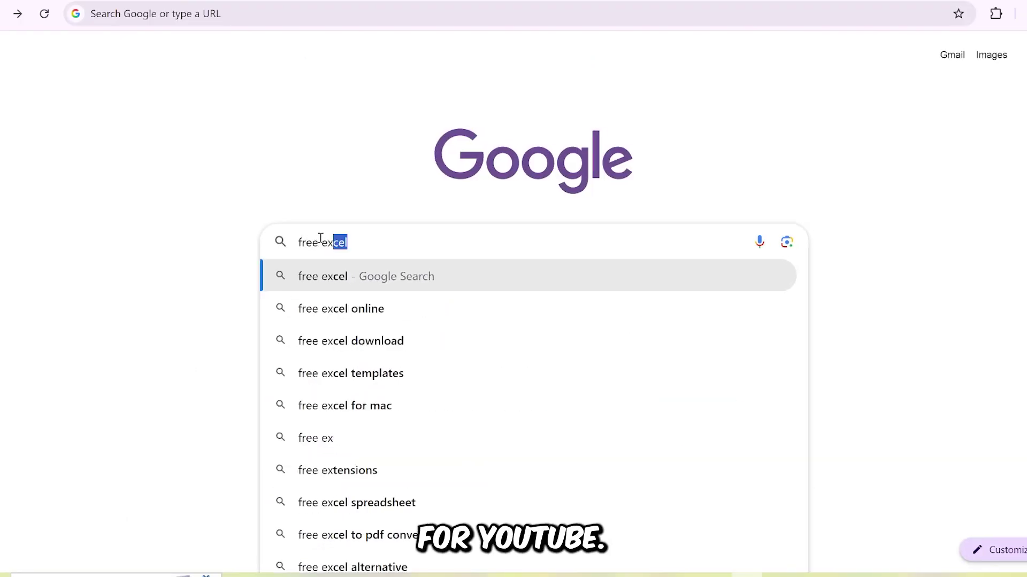
pyautogui.write('pa')
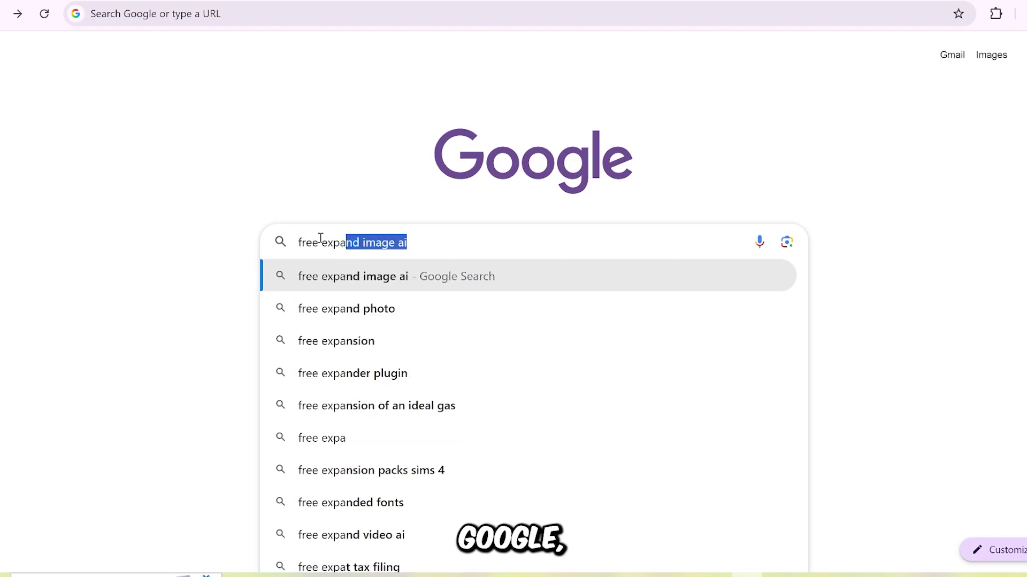
pyautogui.press('Right')
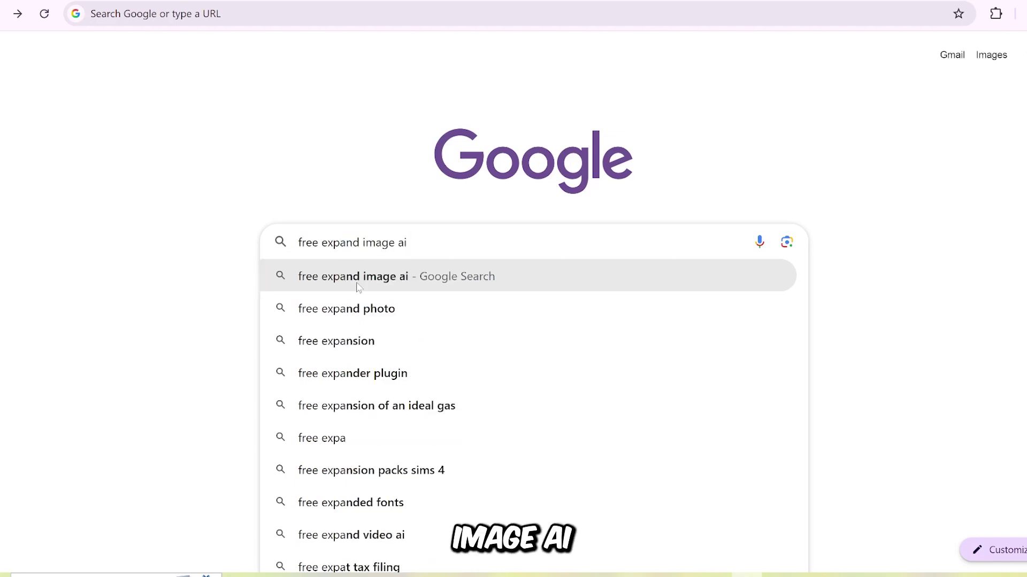
pyautogui.press('Return')
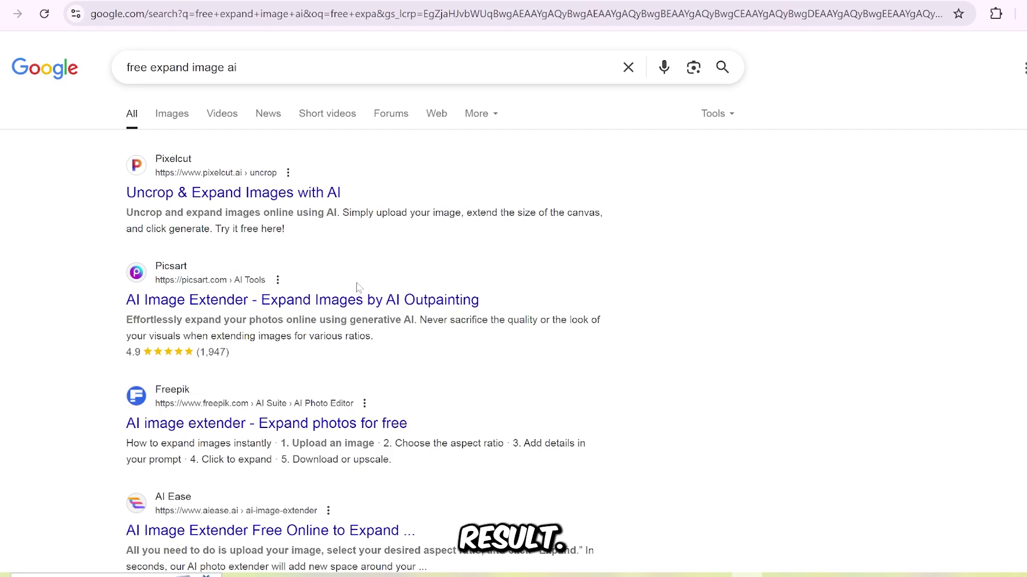
pyautogui.click(219, 193)
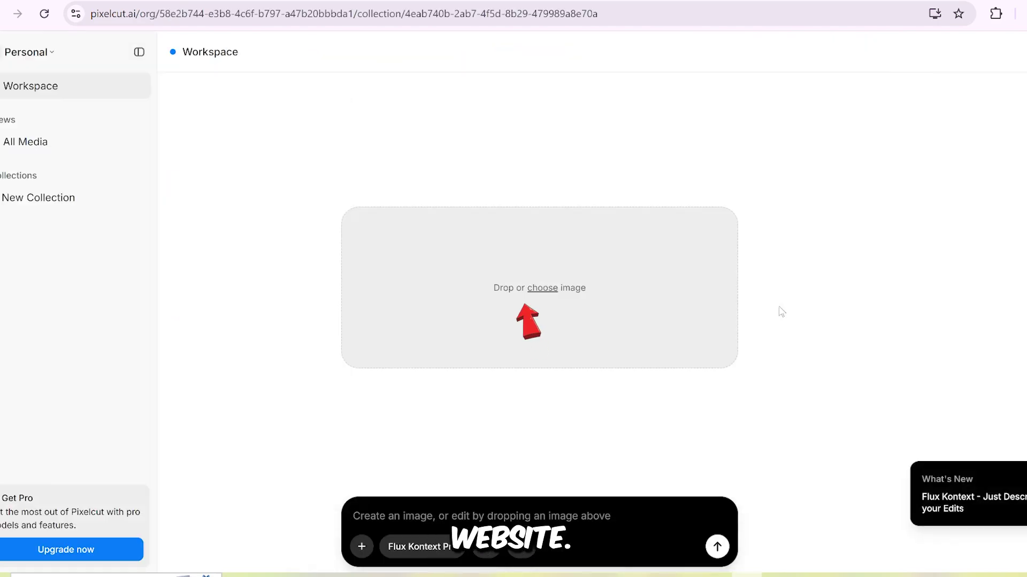
# Step: Upload "ChatGPT Image Jun 6, 2025, 01_27_28 PM" from the project's Assets folder to the Pixelcut workspace
pyautogui.click(557, 292)
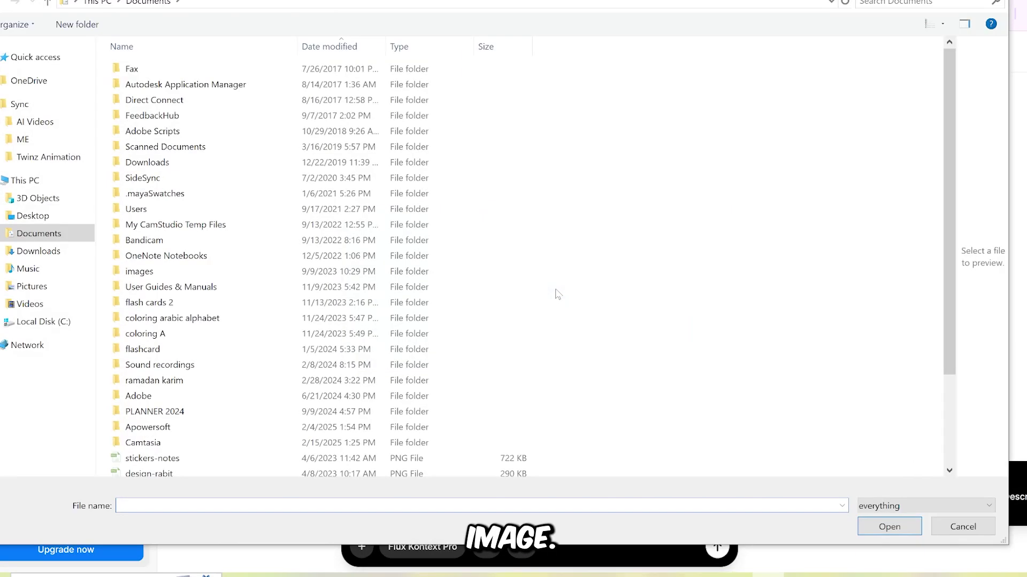
pyautogui.click(34, 122)
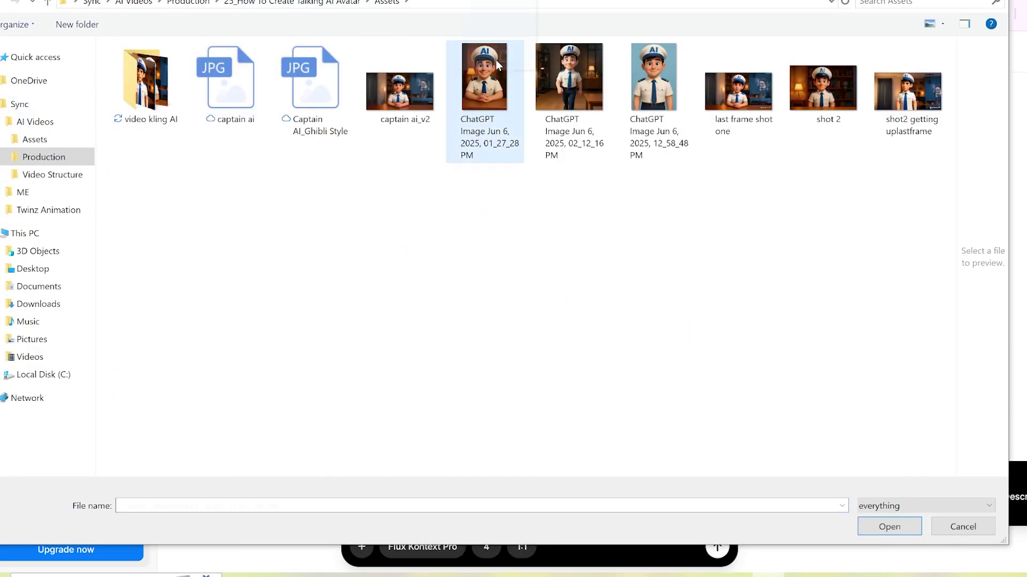
pyautogui.click(484, 91)
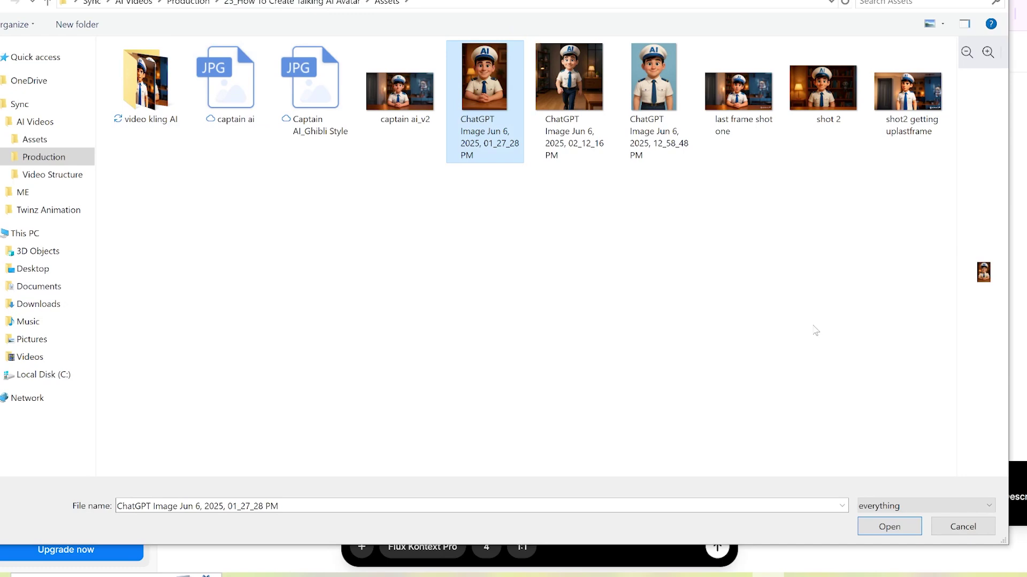
pyautogui.click(870, 529)
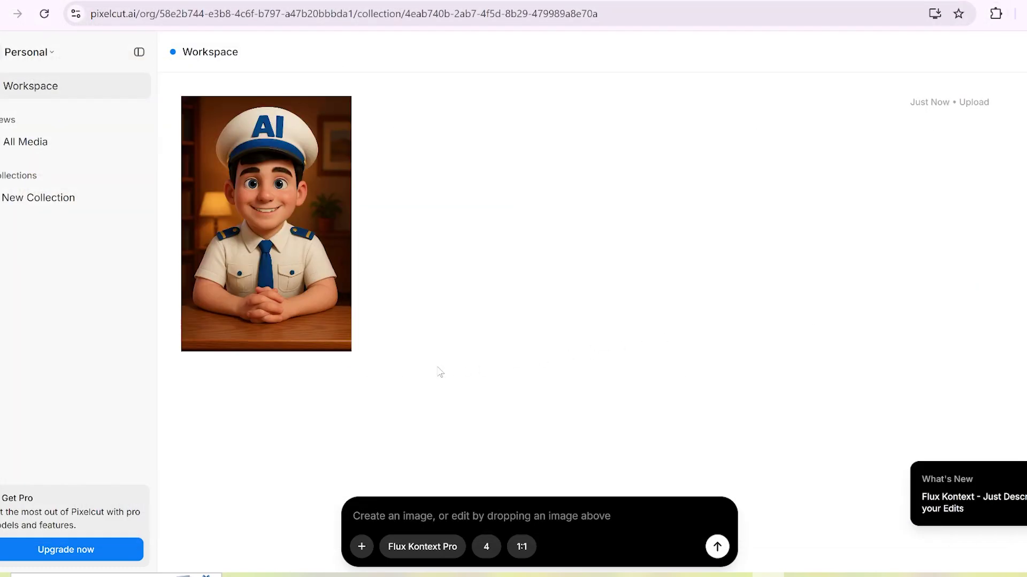
# Step: Open the uploaded captain image and expand it to a 16:9 aspect ratio, generating the missing sides
pyautogui.click(239, 238)
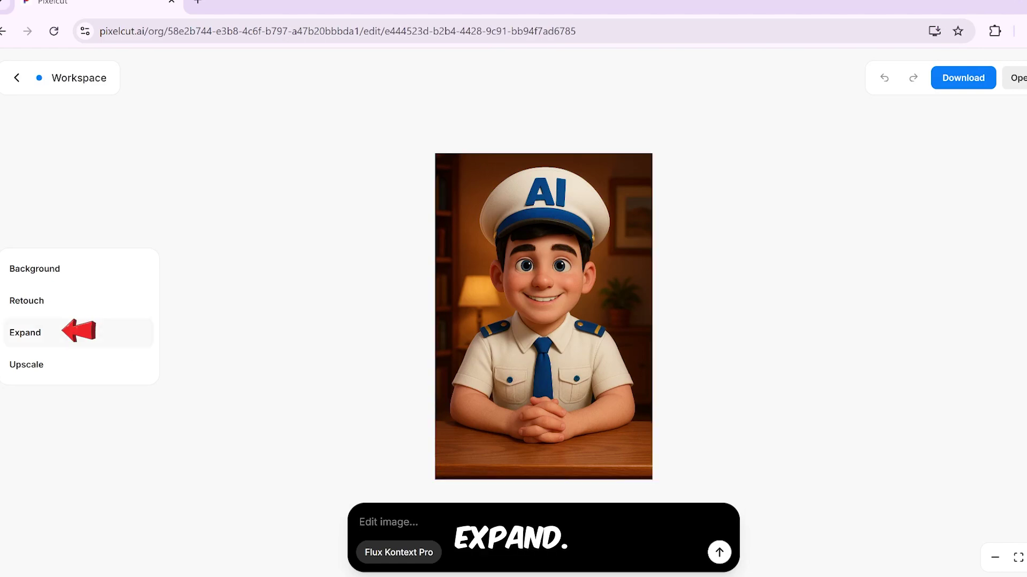
pyautogui.click(21, 339)
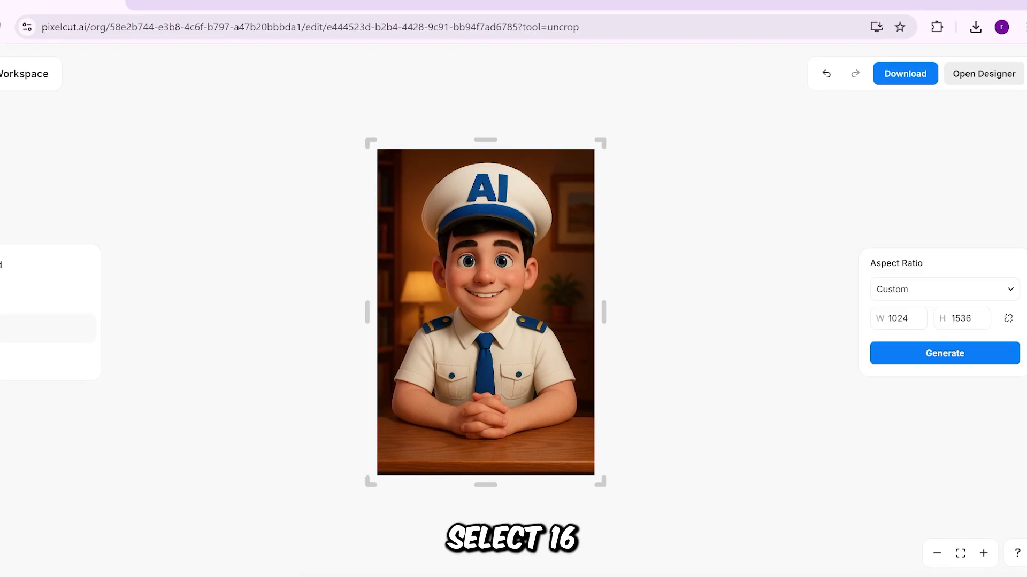
pyautogui.click(1012, 296)
pyautogui.click(928, 397)
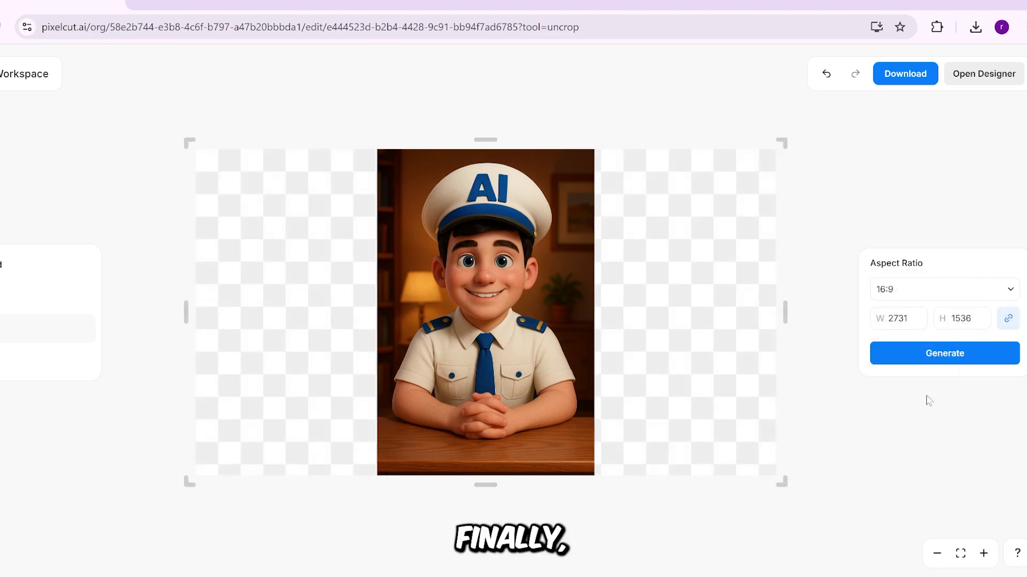
pyautogui.click(960, 354)
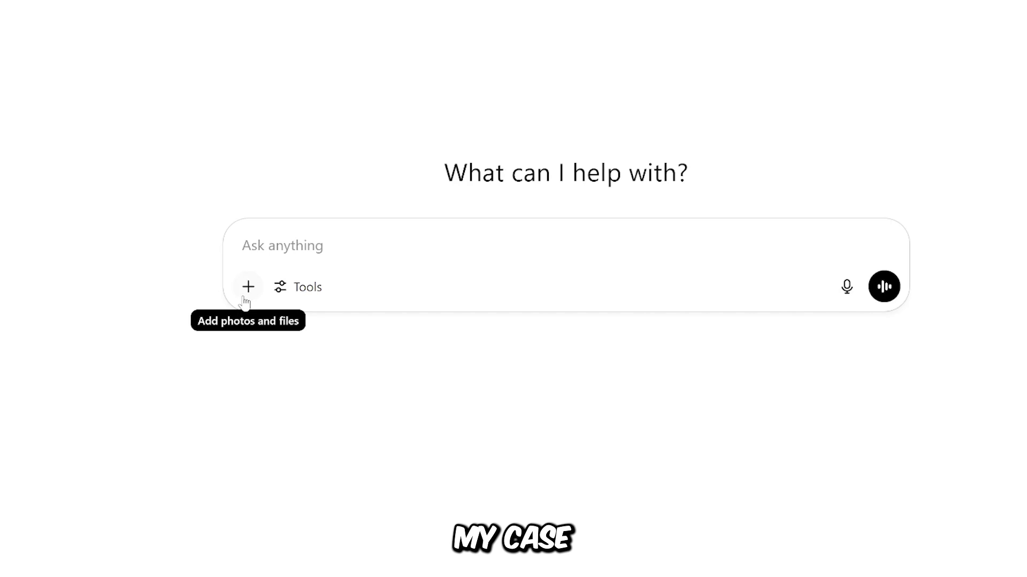
# Step: Switch to ChatGPT and attach the drawn captain PNG to a new chat as the reference image
pyautogui.click(246, 298)
pyautogui.click(252, 328)
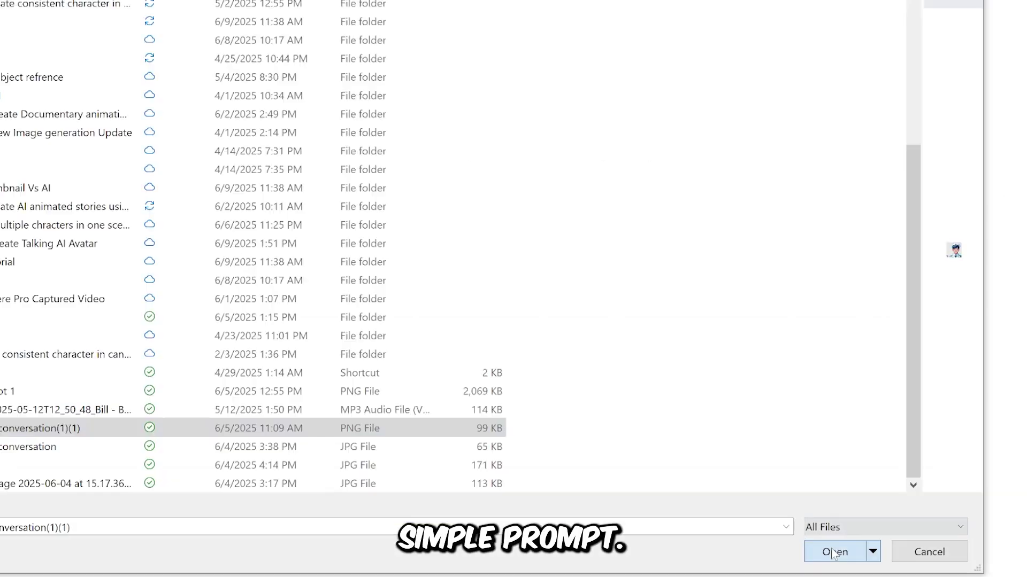
pyautogui.click(872, 539)
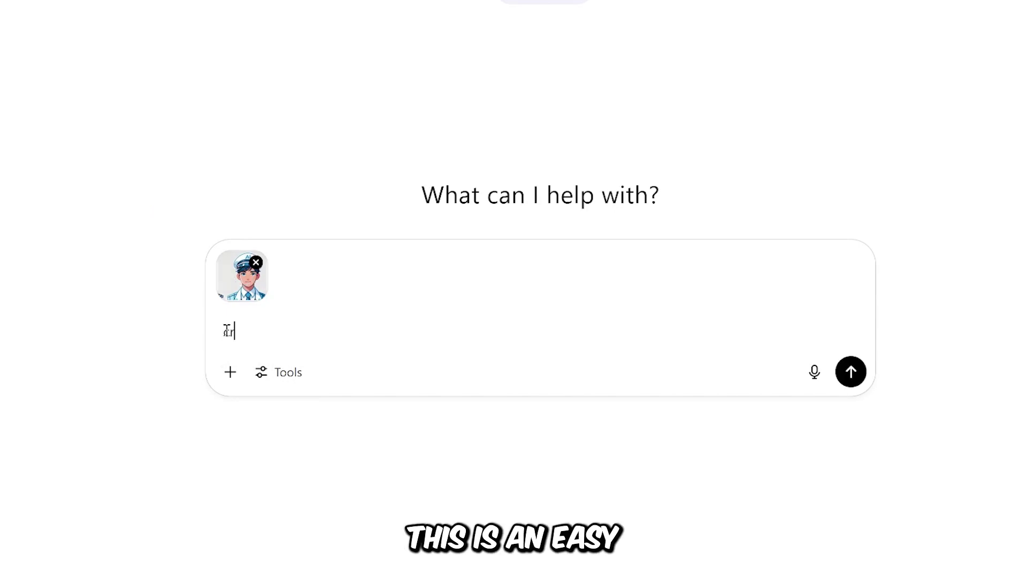
# Step: Request the captain sitting at a desk facing the camera like in a YouTube video, blurry background, 3D Pixar style, and open the generated image
pyautogui.write('eate an image of this captain, setting on a desk facing the camera, like he is on you tube video blurry, background,3D Pixar sty')
pyautogui.write('le ')
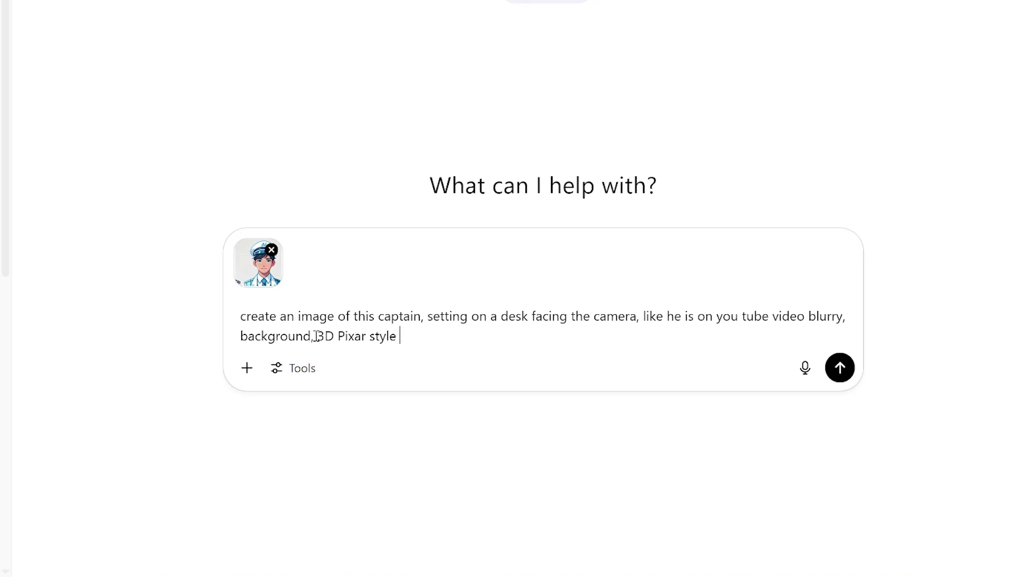
pyautogui.write('.')
pyautogui.click(316, 337)
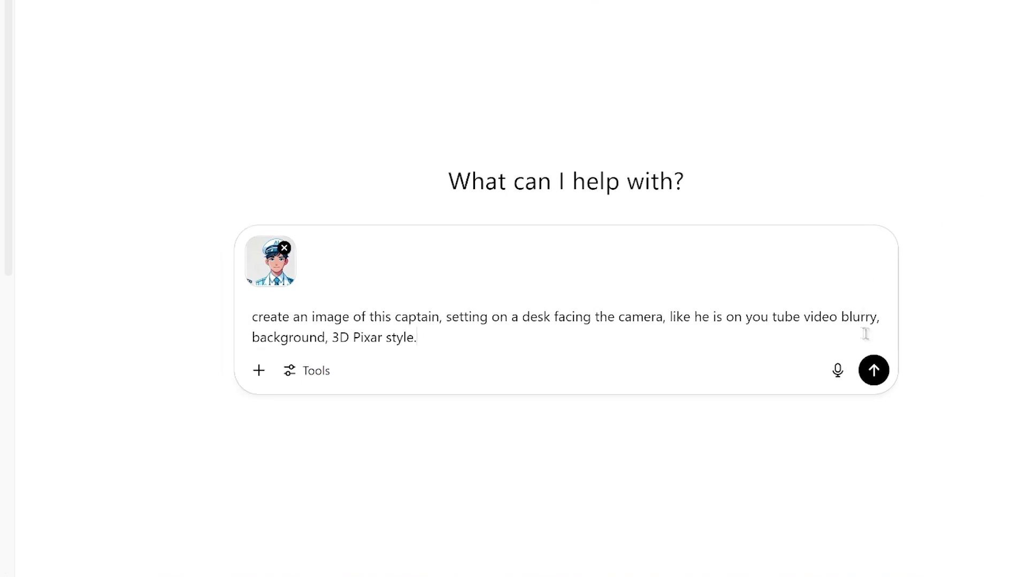
pyautogui.click(874, 371)
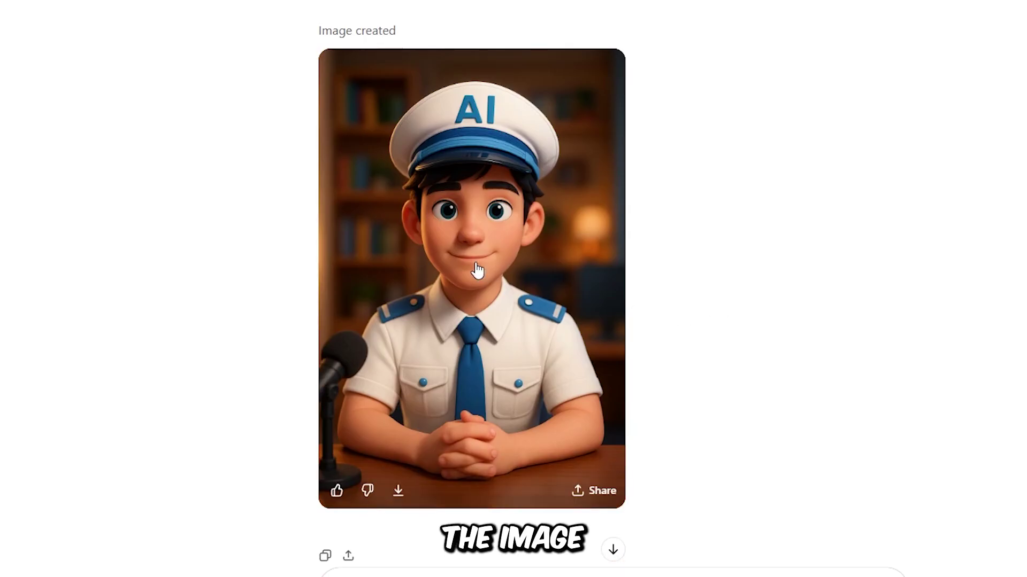
pyautogui.click(474, 271)
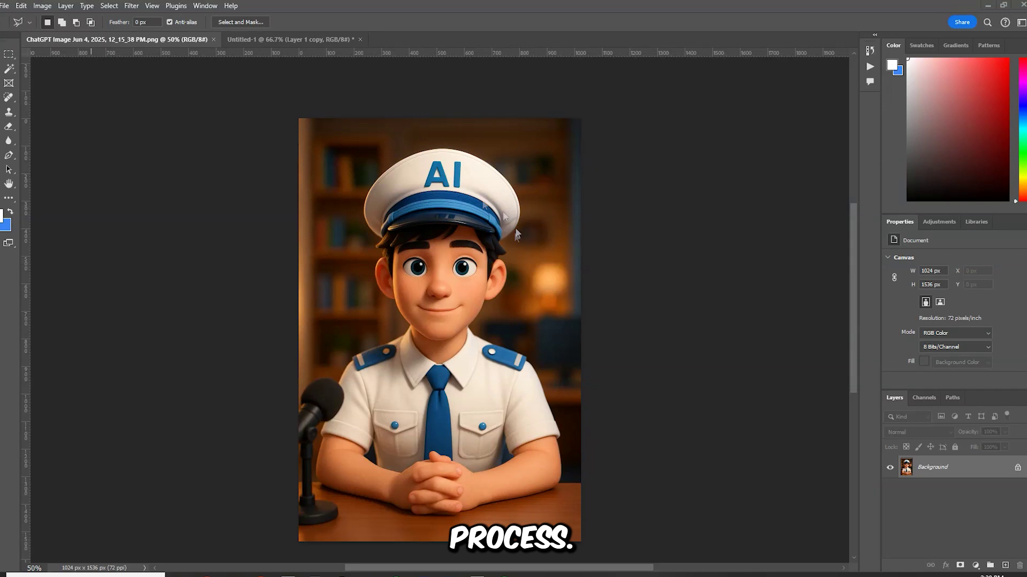
# Step: In Photoshop, create a new document from the recent 1920 x 1080 px at 72 ppi preset
pyautogui.click(5, 6)
pyautogui.click(24, 19)
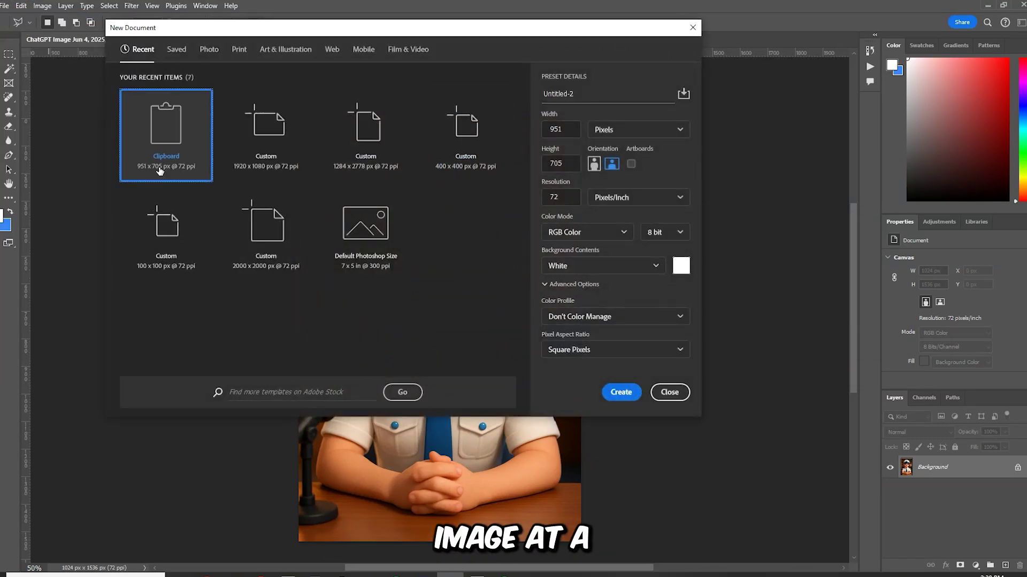
pyautogui.click(264, 136)
pyautogui.click(617, 390)
# Step: Copy the captain image into the new document, scale it down to about the canvas height and centre it
pyautogui.click(137, 40)
pyautogui.moveTo(400, 178); pyautogui.dragTo(465, 423)
pyautogui.hotkey('ctrl', 't')
pyautogui.moveTo(649, 62); pyautogui.dragTo(554, 106)
pyautogui.moveTo(530, 142); pyautogui.dragTo(536, 143)
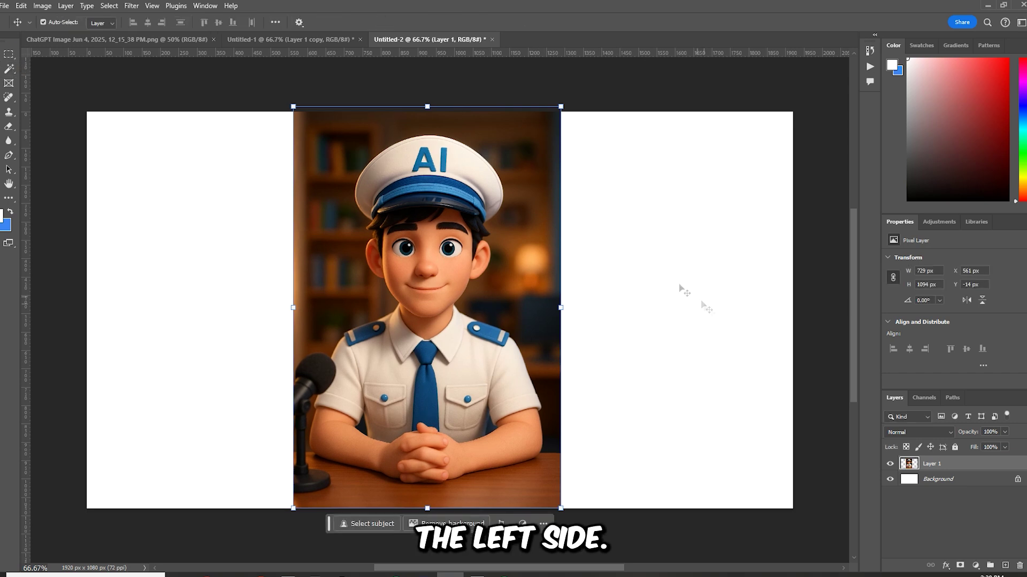
# Step: Select the blank areas on both sides of the captain, slightly overlapping the image, and run Generative Fill without a prompt
pyautogui.click(9, 54)
pyautogui.moveTo(83, 101); pyautogui.dragTo(298, 509)
pyautogui.moveTo(812, 109); pyautogui.dragTo(559, 509)
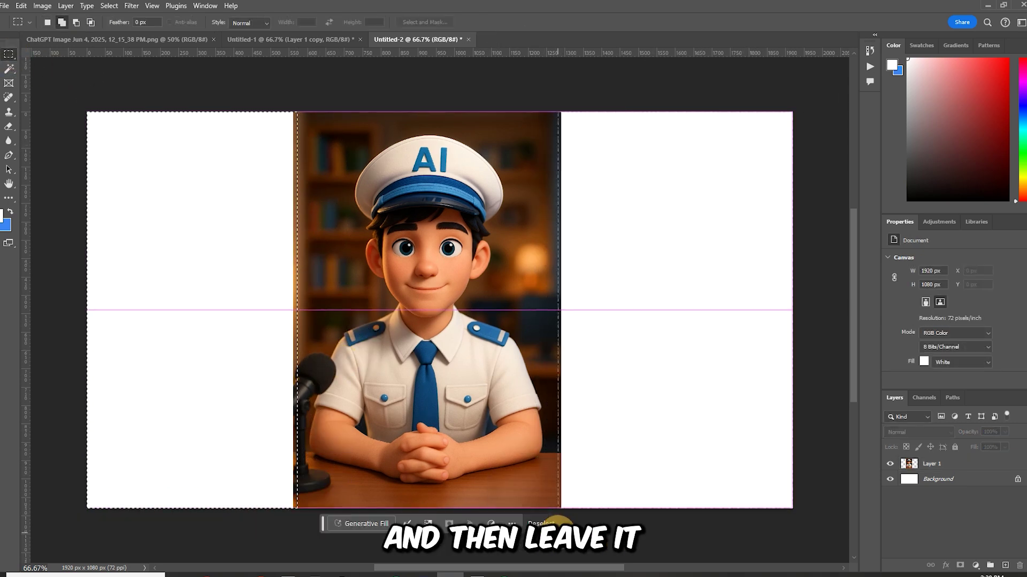
pyautogui.click(369, 524)
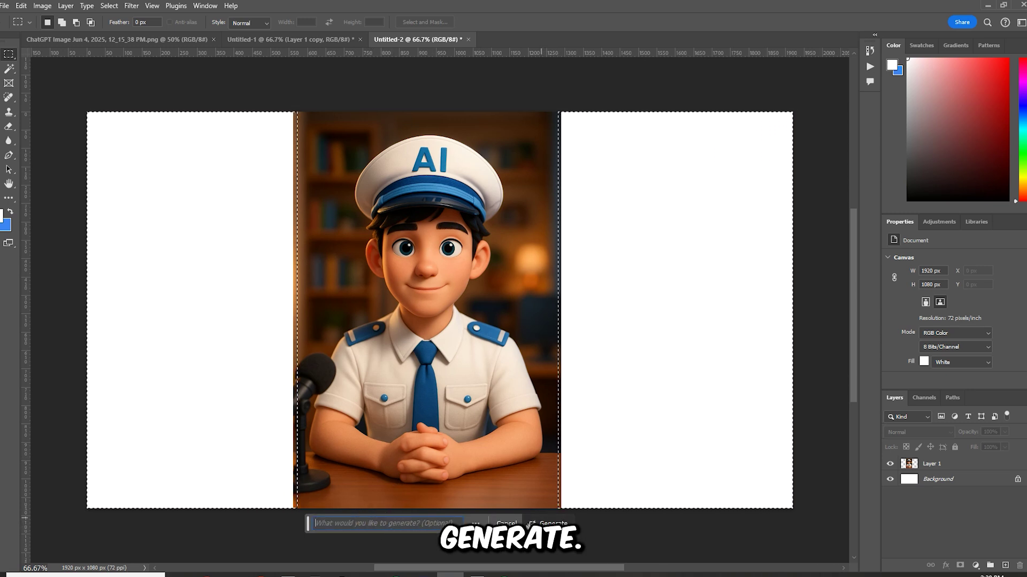
pyautogui.click(544, 523)
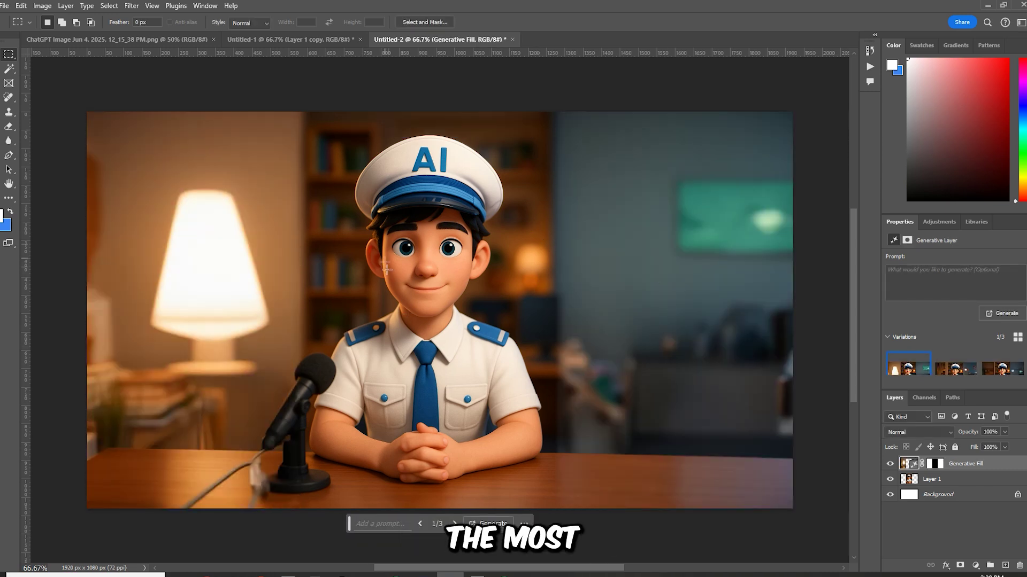
# Step: Compare the generated background variations, keep variation 2 of 3, and merge the Generative Fill layer with Layer 1
pyautogui.click(455, 524)
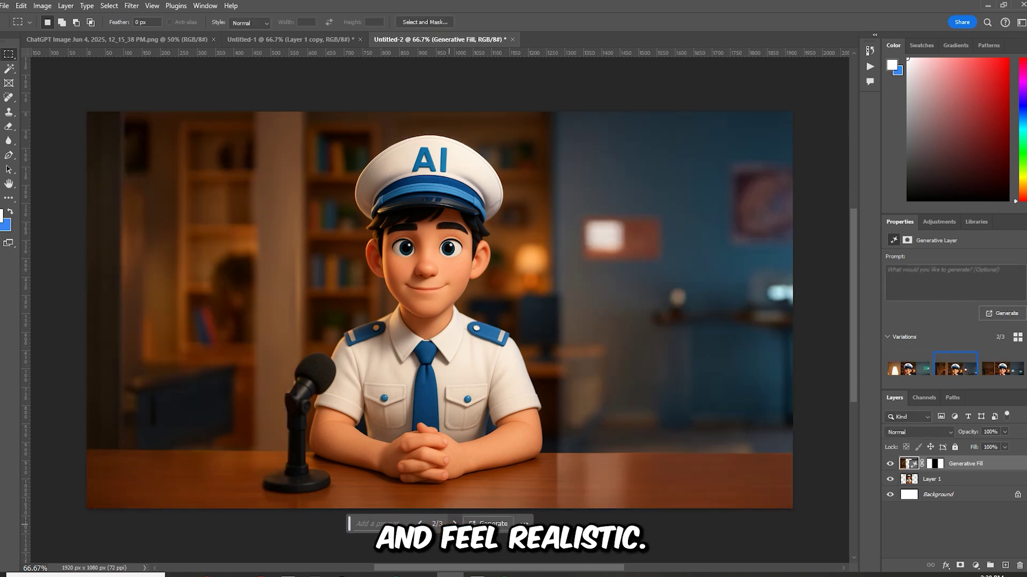
pyautogui.click(455, 524)
pyautogui.click(421, 524)
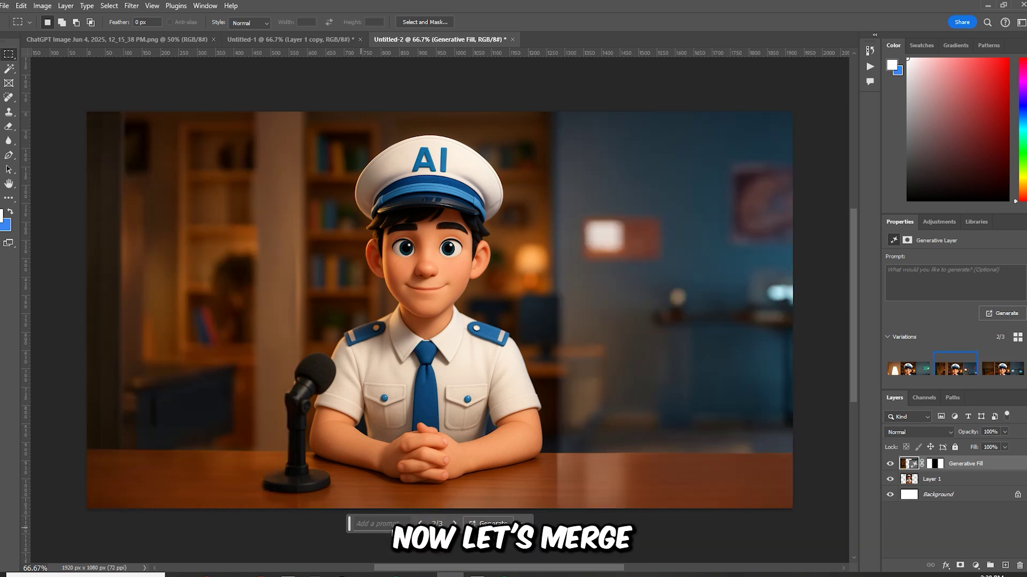
pyautogui.click(421, 524)
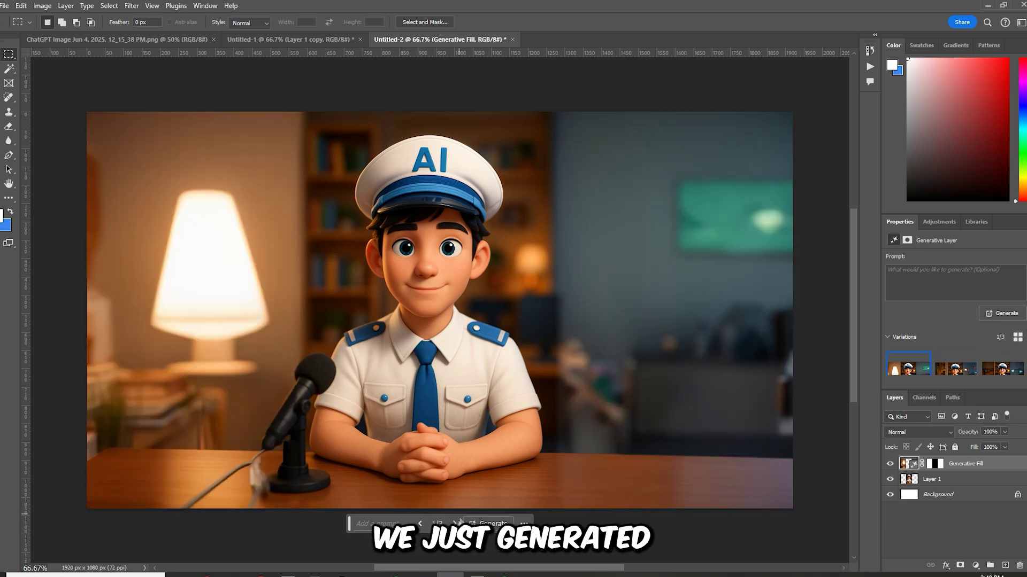
pyautogui.click(455, 524)
pyautogui.hotkey('ctrl', 'e')
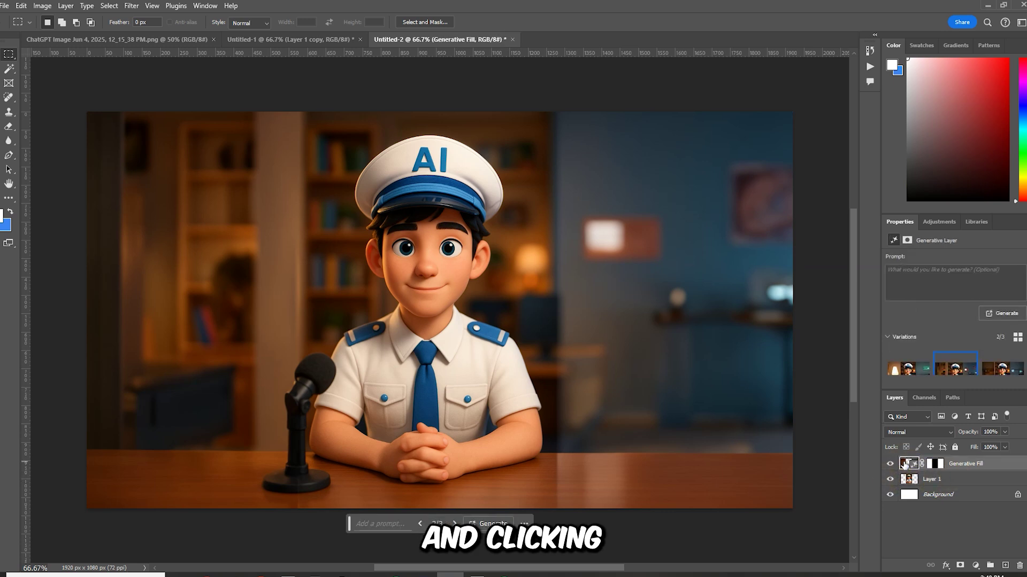
# Step: Lasso the microphone on the desk and run Generative Fill on the selection with the prompt "remove mic"
pyautogui.press('l')
pyautogui.hotkey('ctrl', '+')
pyautogui.hotkey('ctrl', '+')
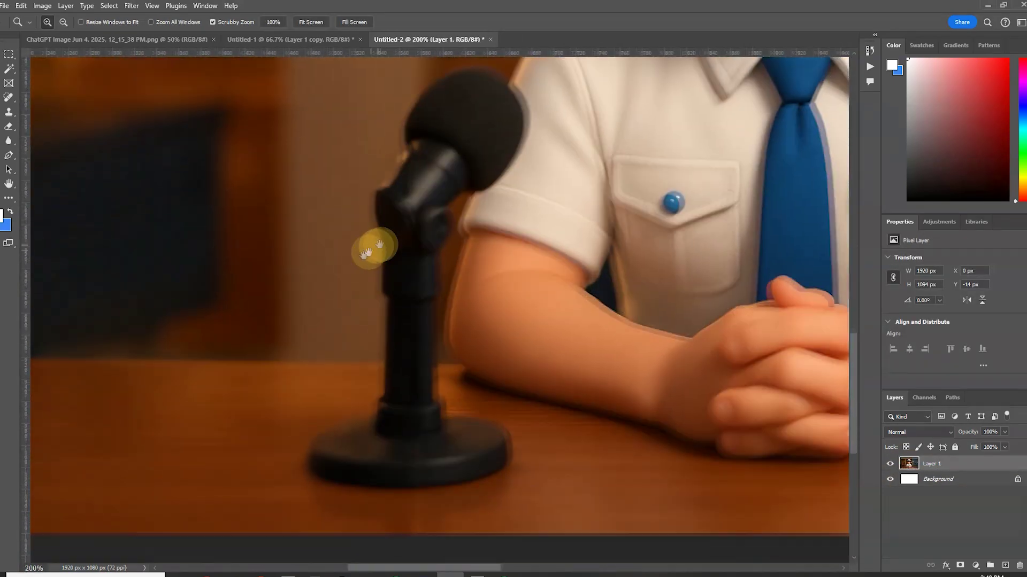
pyautogui.moveTo(368, 137)
pyautogui.mouseDown()
pyautogui.moveTo(413, 96)
pyautogui.moveTo(499, 111)
pyautogui.moveTo(507, 183)
pyautogui.mouseUp()
pyautogui.moveTo(452, 233)
pyautogui.mouseDown()
pyautogui.moveTo(424, 268)
pyautogui.moveTo(415, 374)
pyautogui.moveTo(467, 443)
pyautogui.moveTo(480, 519)
pyautogui.moveTo(396, 556)
pyautogui.moveTo(304, 545)
pyautogui.moveTo(320, 365)
pyautogui.mouseUp()
pyautogui.moveTo(338, 172); pyautogui.dragTo(367, 114)
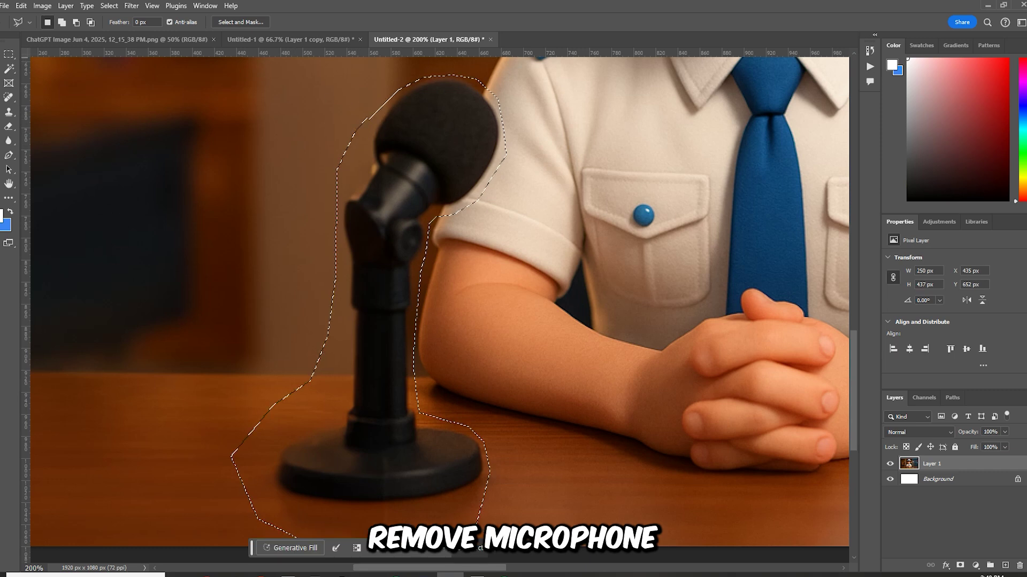
pyautogui.press('v')
pyautogui.click(302, 547)
pyautogui.write('remove mic')
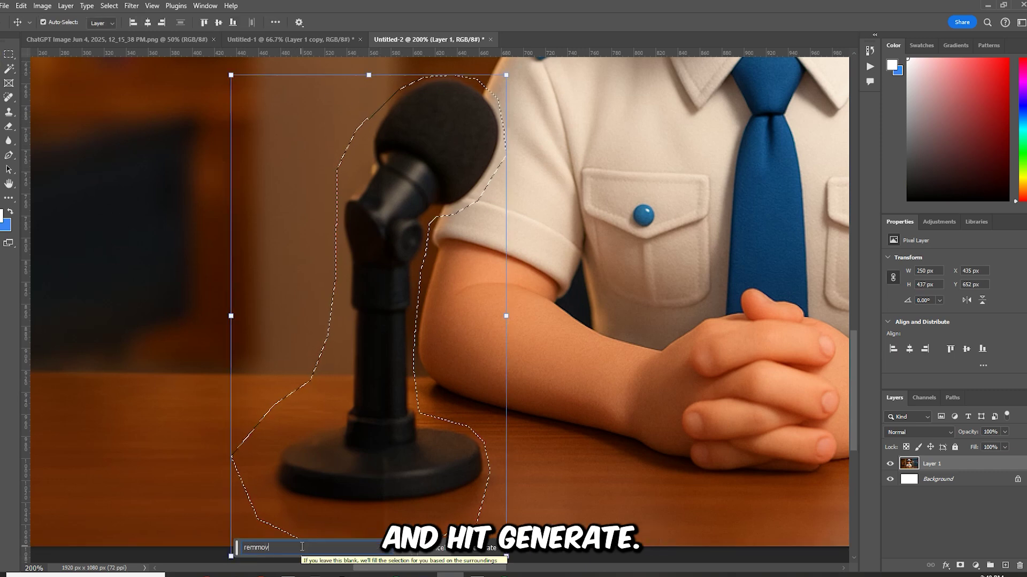
pyautogui.click(481, 548)
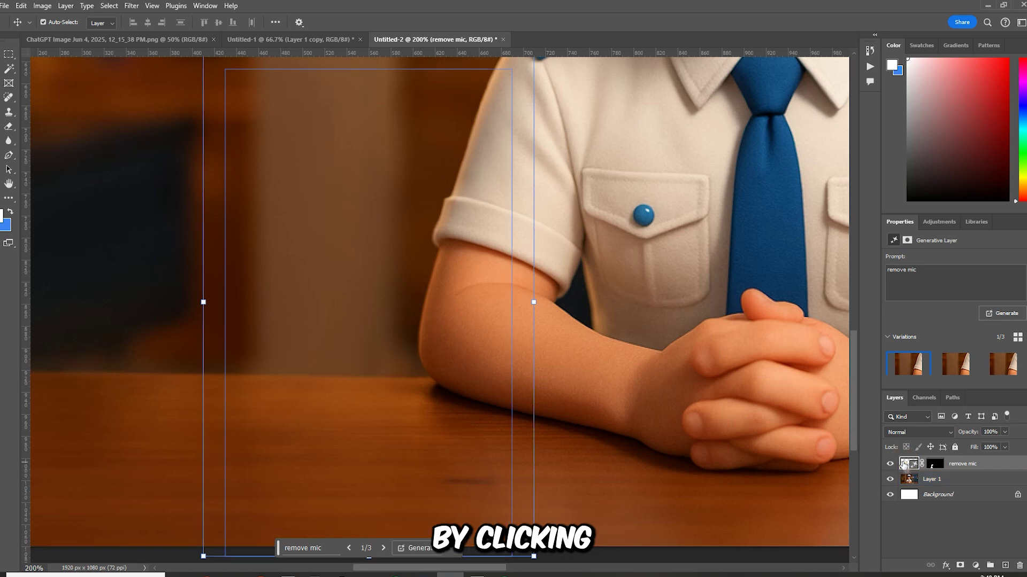
# Step: Merge the "remove mic" layer into Layer 1 and duplicate the merged layer
pyautogui.hotkey('ctrl', 'e')
pyautogui.press('z')
pyautogui.moveTo(513, 271); pyautogui.dragTo(479, 272)
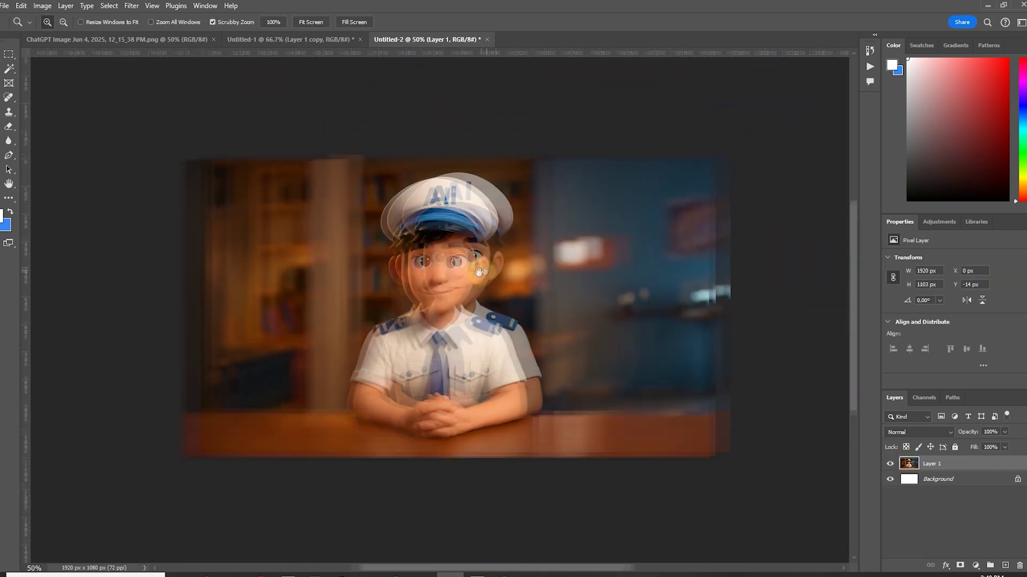
pyautogui.press('v')
pyautogui.moveTo(972, 479); pyautogui.dragTo(1009, 566)
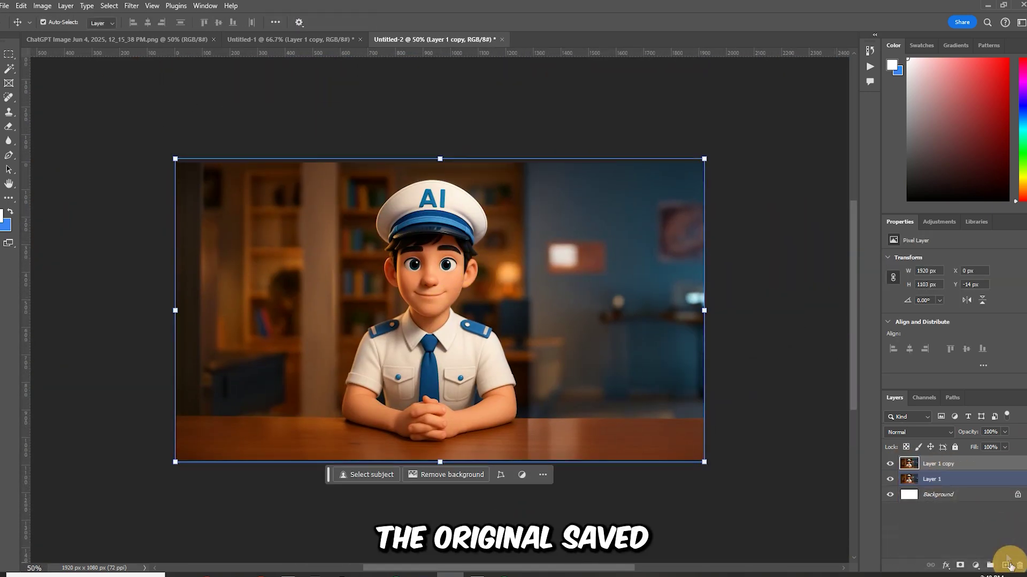
# Step: Open Camera Raw Filter on the copy and set Exposure +0.20, Contrast +4, Highlights +3, Shadows +13, Whites +28 and Blacks -33
pyautogui.click(131, 5)
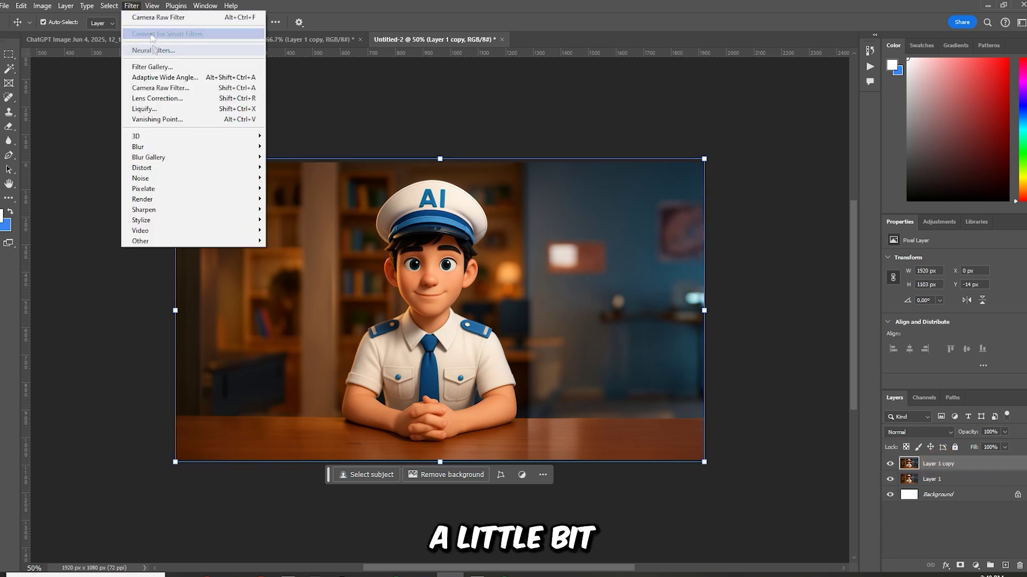
pyautogui.click(171, 89)
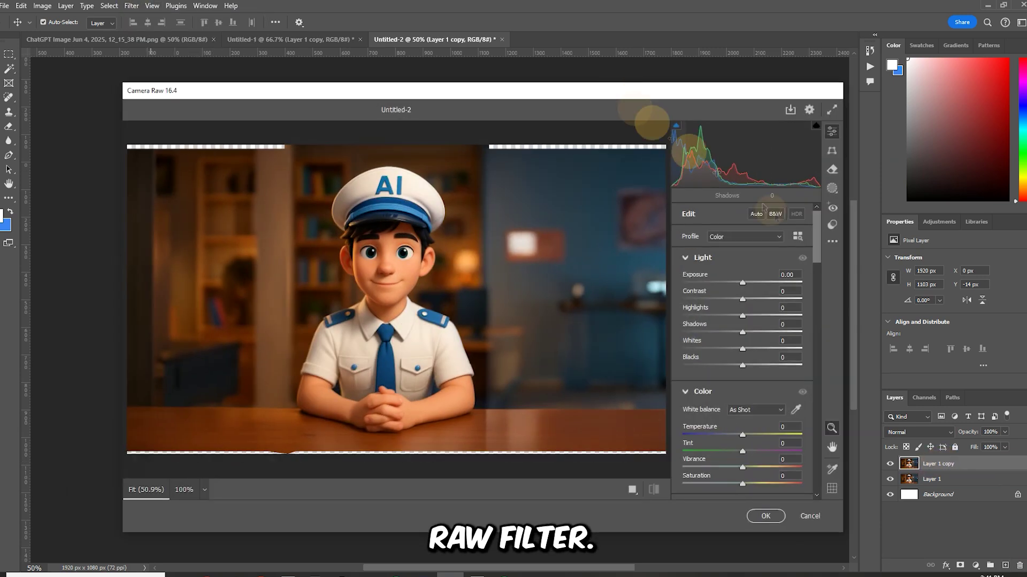
pyautogui.moveTo(743, 366); pyautogui.dragTo(759, 348)
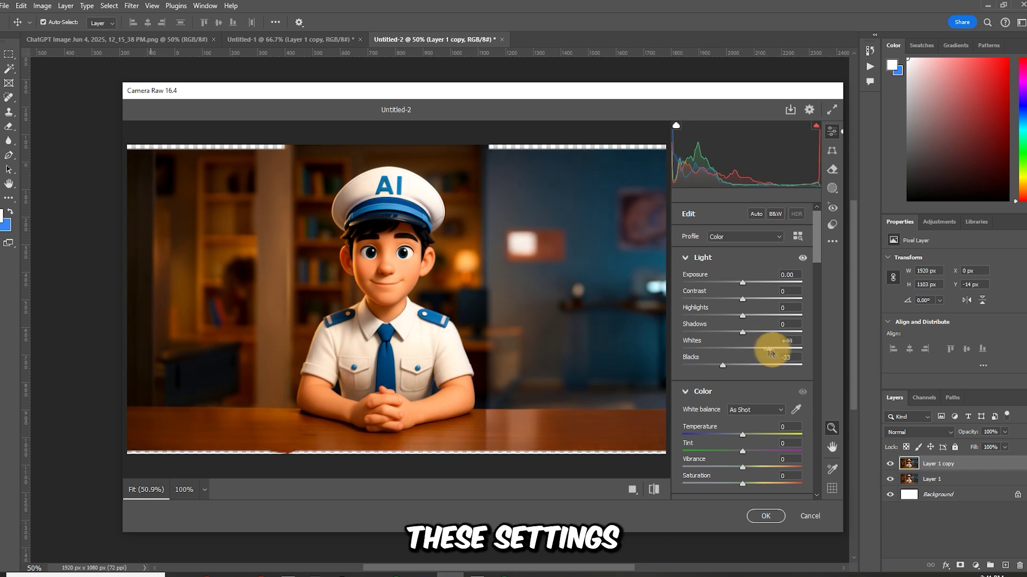
pyautogui.moveTo(742, 299); pyautogui.dragTo(749, 334)
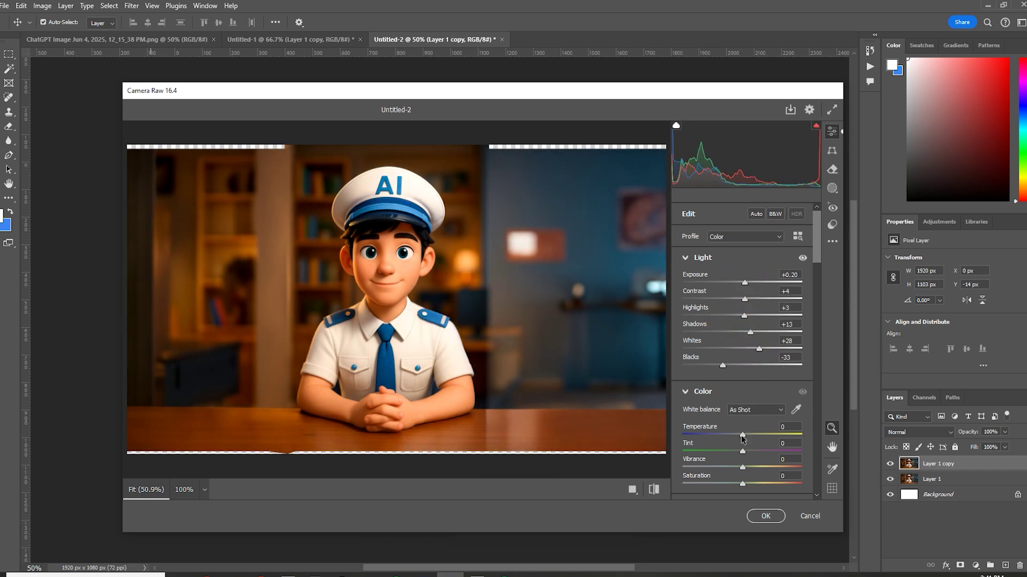
# Step: Set the colour temperature to -10 and adjust the light and dark regions of the tone curve
pyautogui.moveTo(742, 434); pyautogui.dragTo(733, 436)
pyautogui.moveTo(816, 251); pyautogui.dragTo(813, 274)
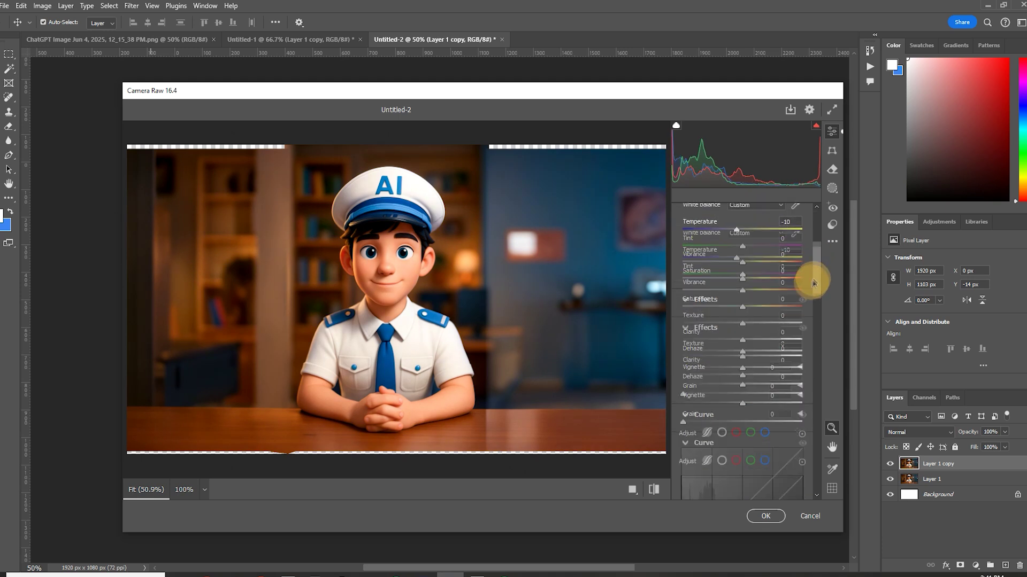
pyautogui.moveTo(743, 299)
pyautogui.mouseDown()
pyautogui.moveTo(751, 319)
pyautogui.moveTo(742, 316)
pyautogui.mouseUp()
pyautogui.moveTo(815, 254); pyautogui.dragTo(814, 289)
pyautogui.moveTo(775, 369); pyautogui.dragTo(713, 443)
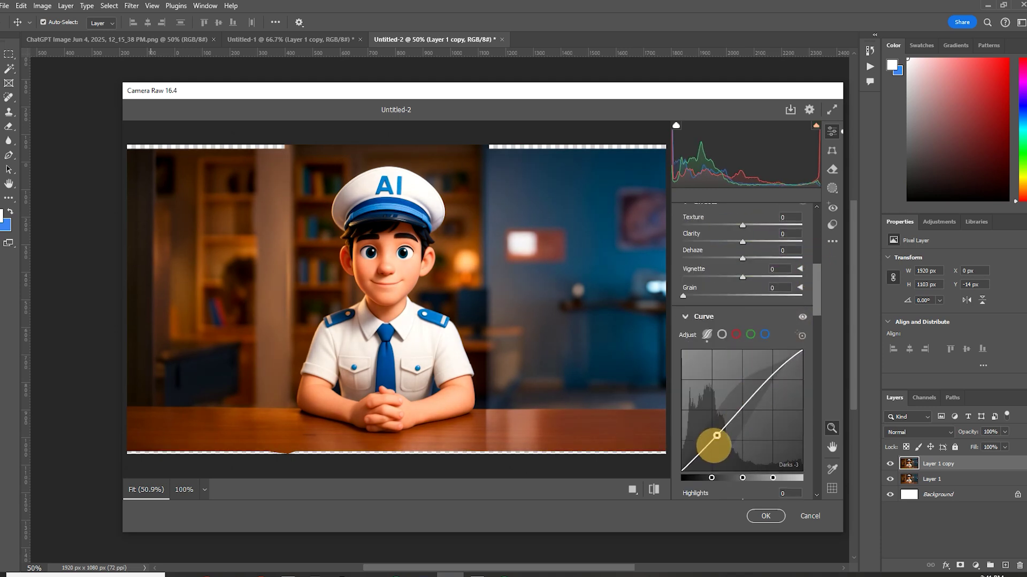
# Step: Tint the midtones slightly cyan and the shadows slightly blue in Color Grading, and apply the Camera Raw filter
pyautogui.moveTo(816, 306); pyautogui.dragTo(813, 219)
pyautogui.scroll(-10, 754, 345)
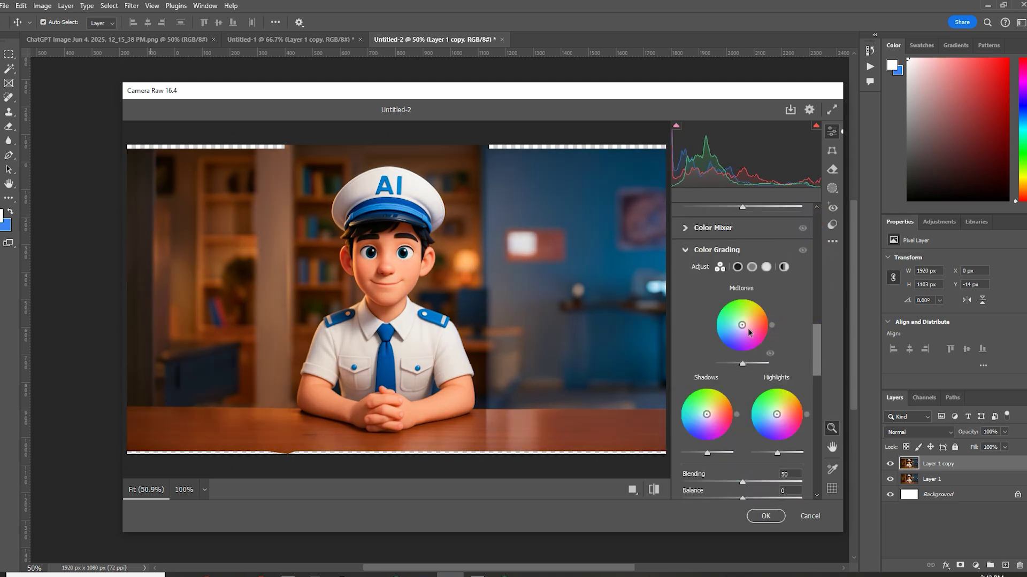
pyautogui.moveTo(738, 327); pyautogui.dragTo(740, 325)
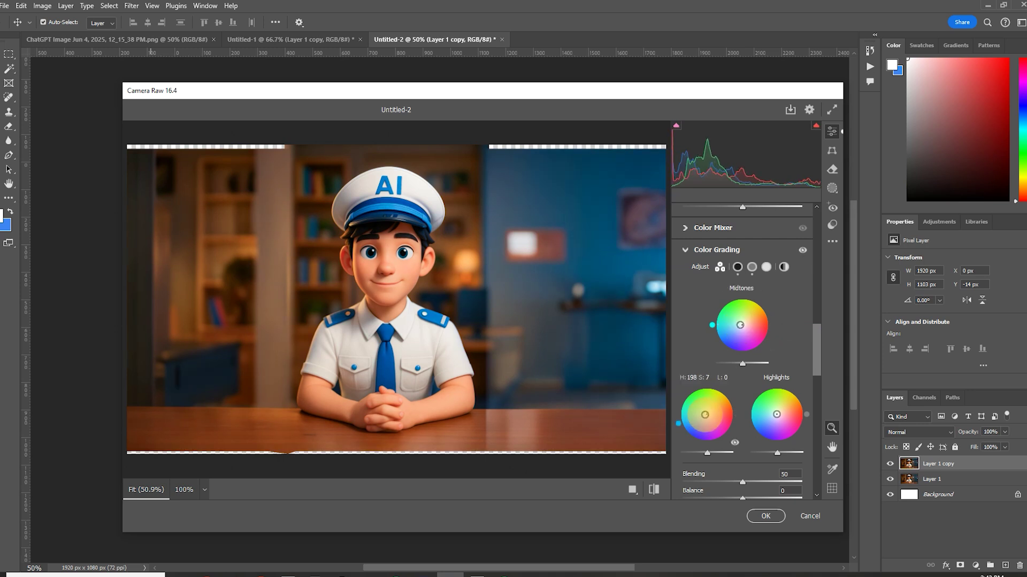
pyautogui.press('Return')
# Step: Toggle the visibility of Layer 1 copy repeatedly to compare the colour-graded image with the original
pyautogui.click(889, 463)
pyautogui.click(890, 464)
pyautogui.click(890, 464)
pyautogui.click(890, 463)
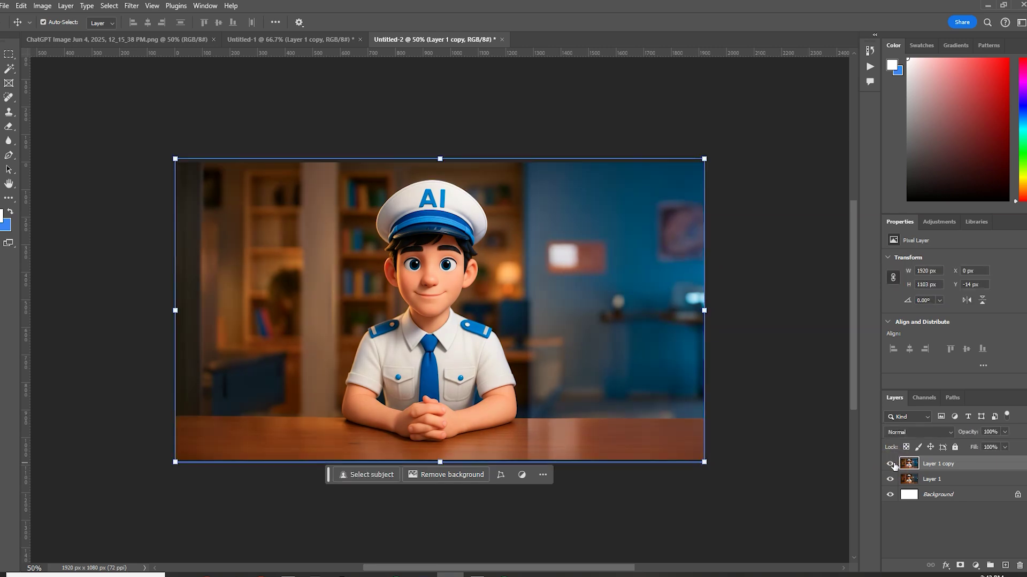
pyautogui.click(890, 463)
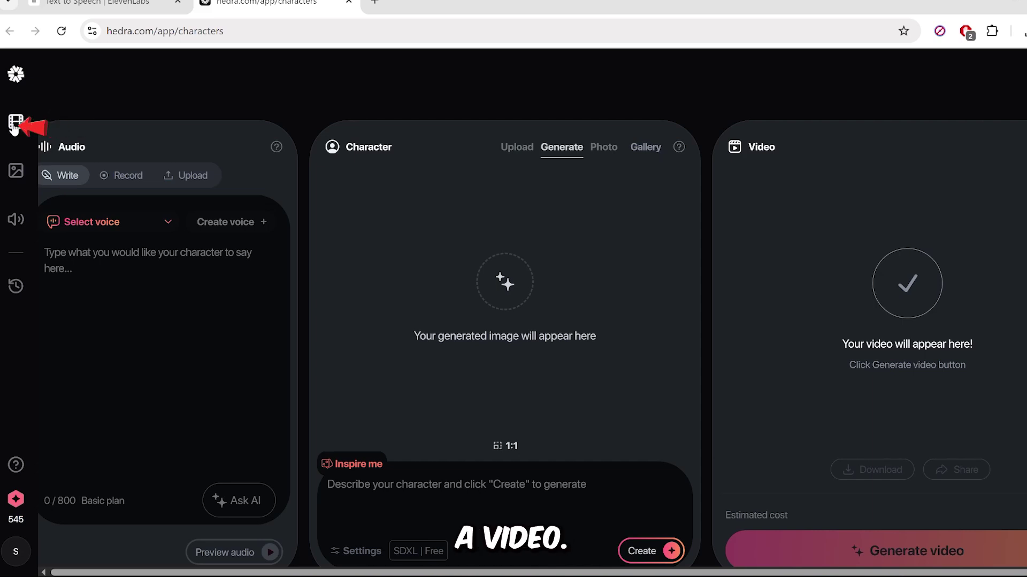
# Step: Start a Hedra Character 3 video, upload the portrait Captain AI desk image as its start frame, and open the audio script options
pyautogui.click(15, 124)
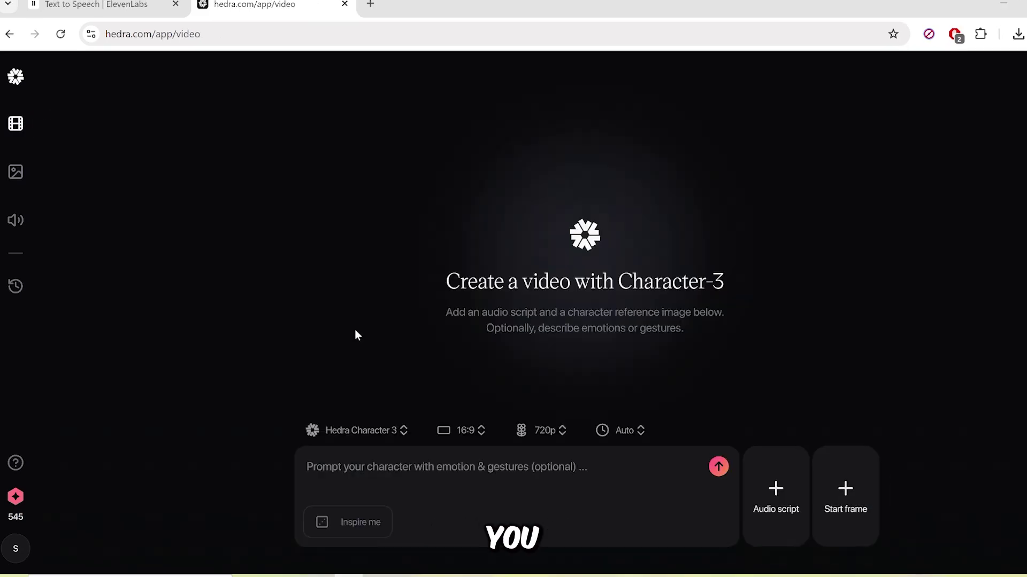
pyautogui.click(352, 439)
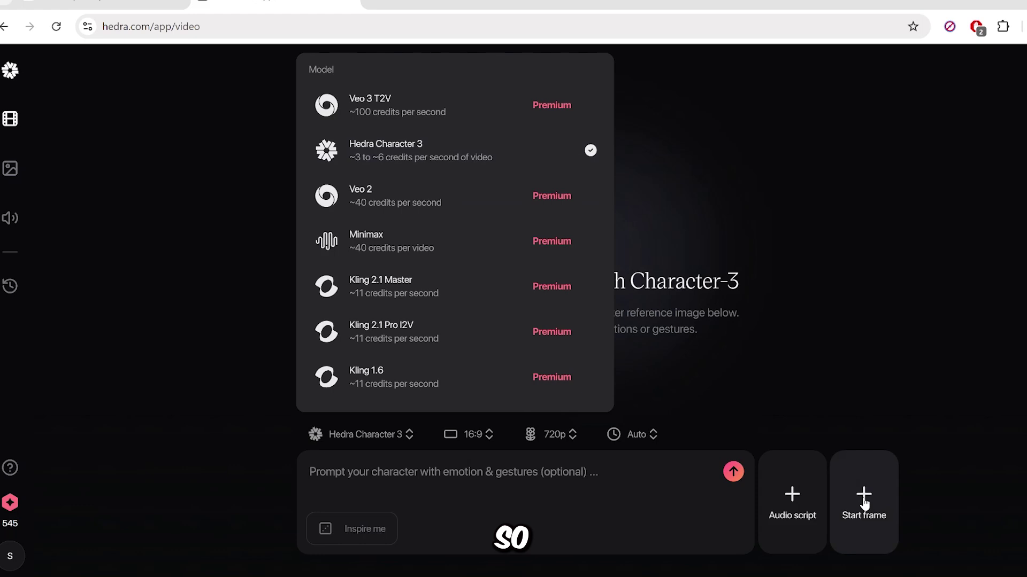
pyautogui.click(864, 503)
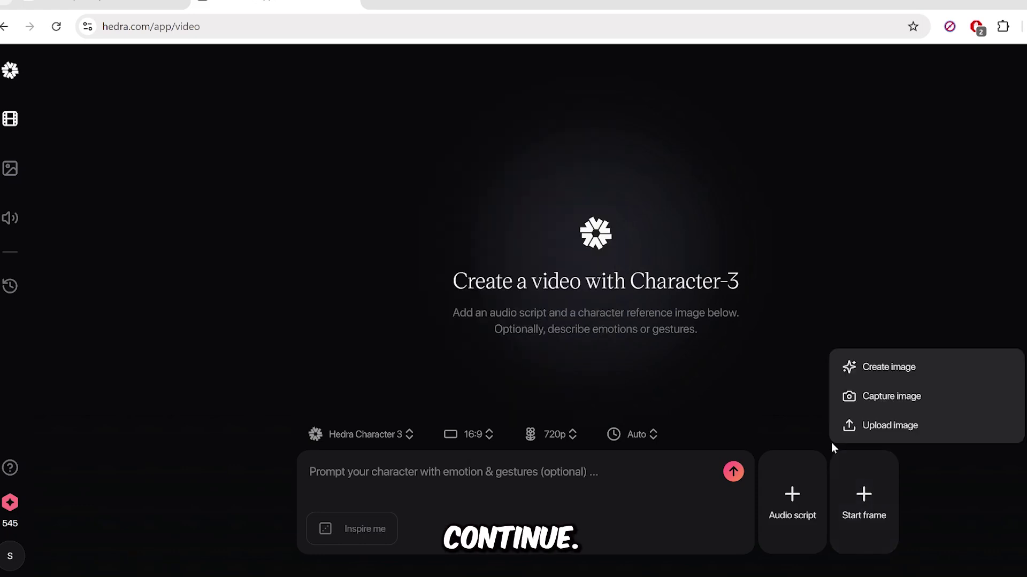
pyautogui.click(878, 428)
pyautogui.click(873, 538)
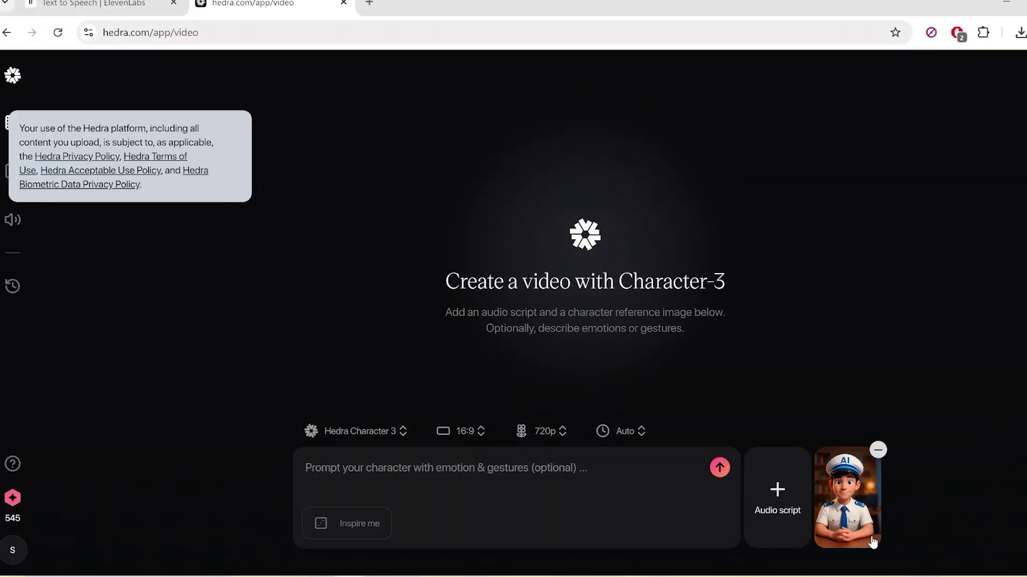
pyautogui.click(786, 493)
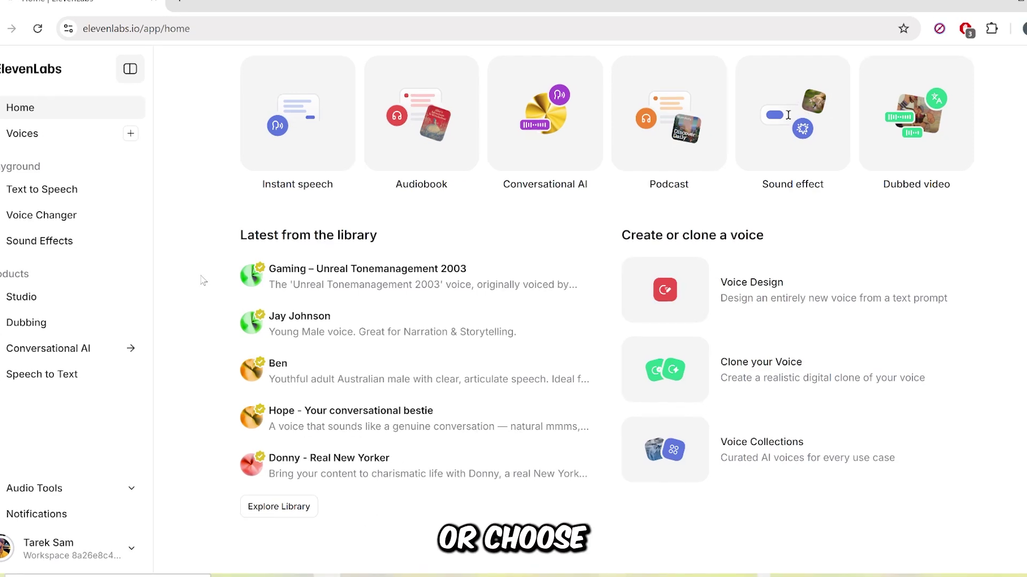
# Step: In ElevenLabs, open Text to Speech and capitalise "ANY STYLE" in the first paragraph of the intro script
pyautogui.click(48, 191)
pyautogui.click(359, 315)
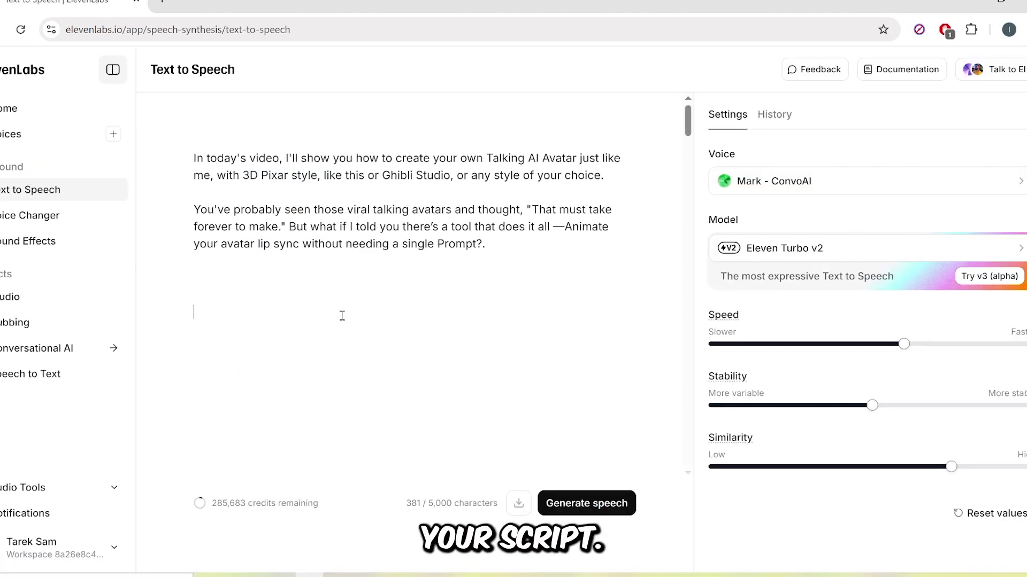
pyautogui.moveTo(505, 177); pyautogui.dragTo(520, 180)
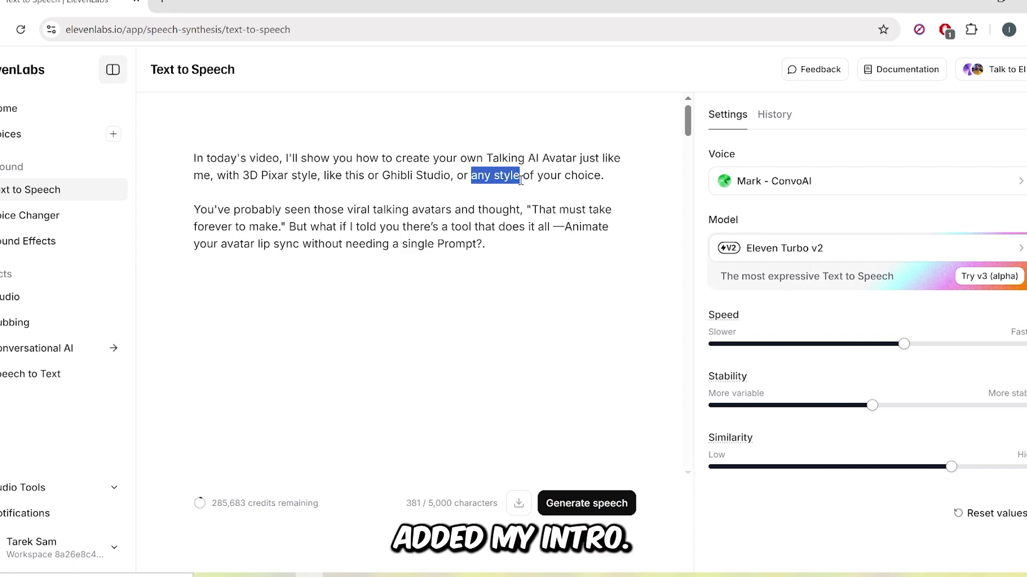
pyautogui.write('ANY S')
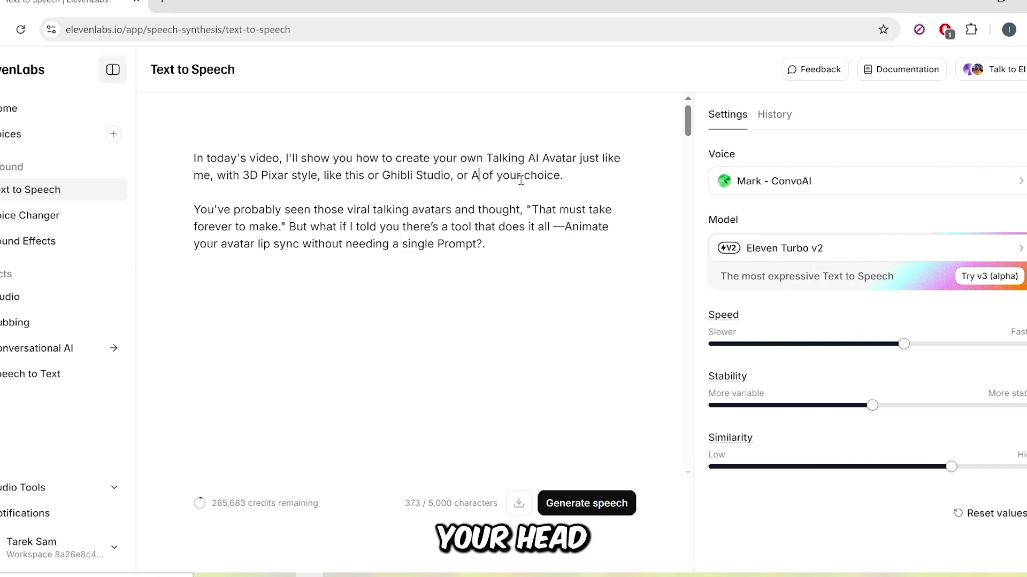
pyautogui.write('TYLE')
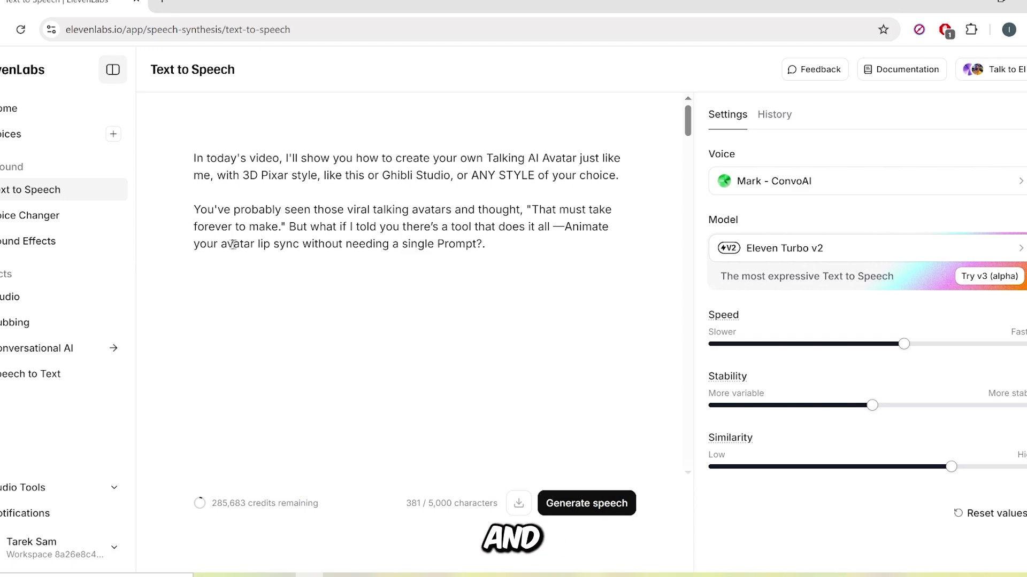
# Step: Rewrite "avatar lip sync" as "AVATAR LIP-SYNC" and capitalise "SINGLE" in the second paragraph of the script
pyautogui.moveTo(221, 244); pyautogui.dragTo(295, 250)
pyautogui.write('AVATAR L')
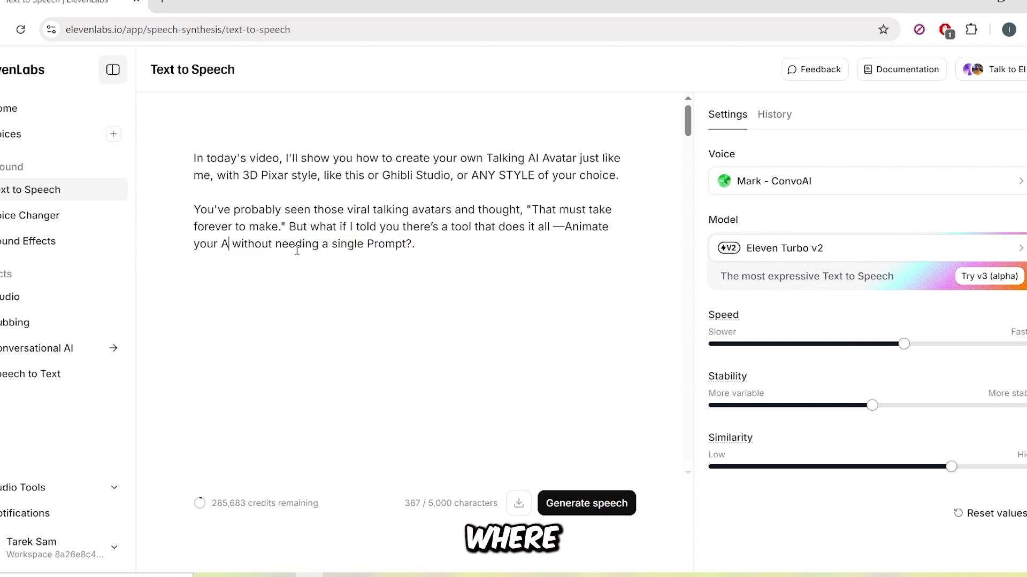
pyautogui.write('IP-')
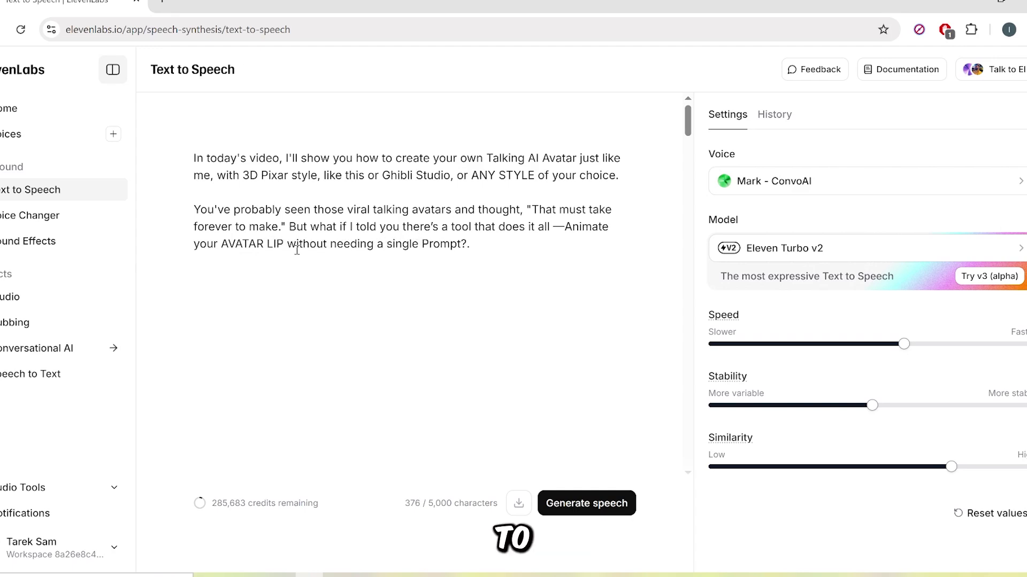
pyautogui.write('SYNC')
pyautogui.moveTo(423, 247); pyautogui.dragTo(460, 250)
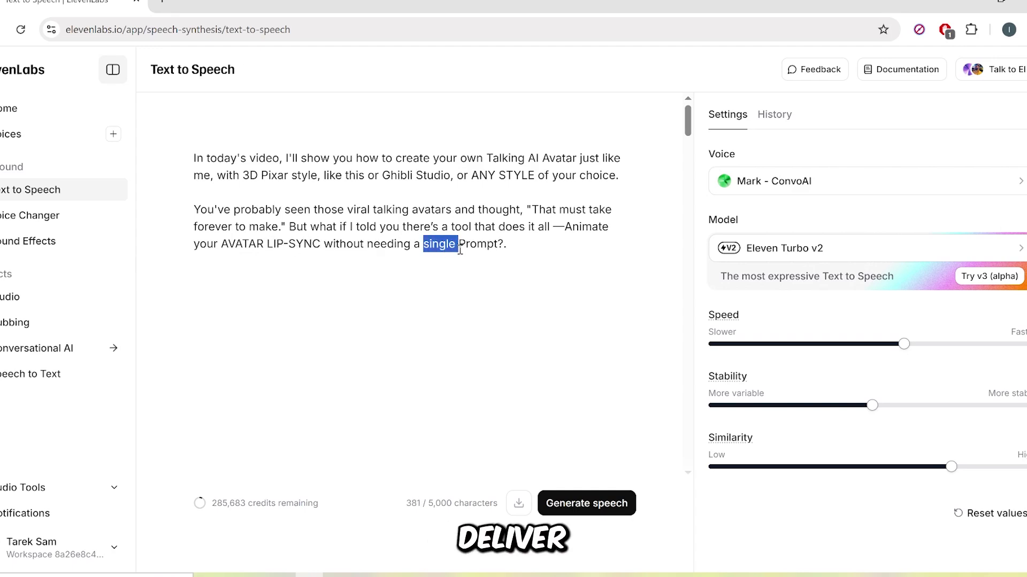
pyautogui.write('SINGLE')
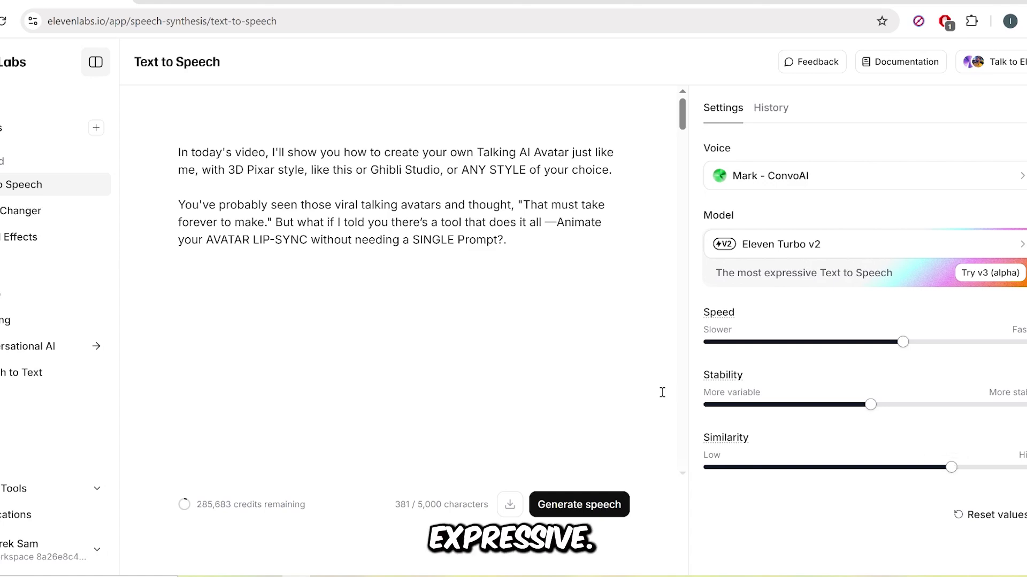
# Step: Generate the speech from the edited intro script
pyautogui.scroll(-5, 662, 393)
pyautogui.scroll(5, 662, 393)
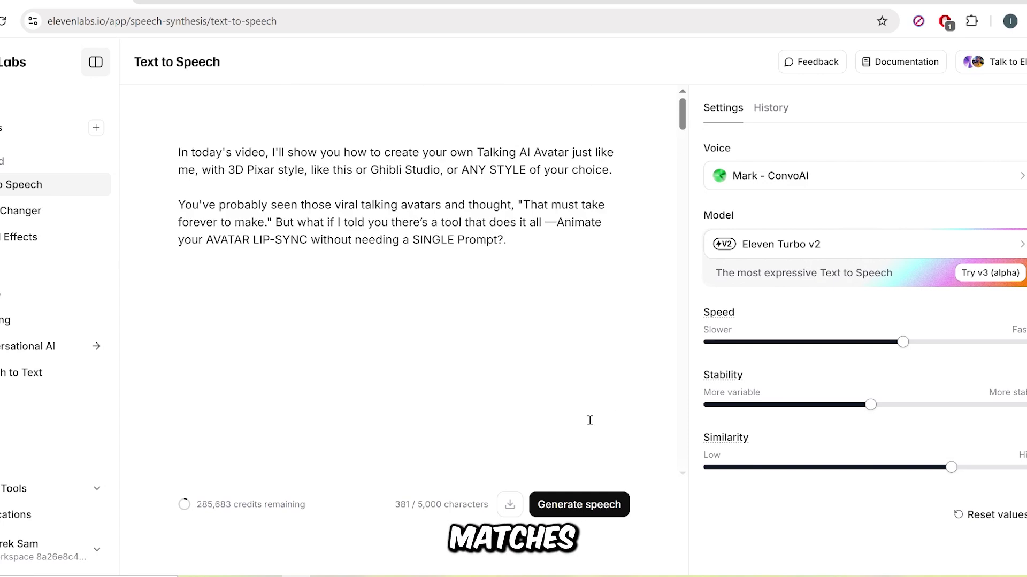
pyautogui.click(588, 506)
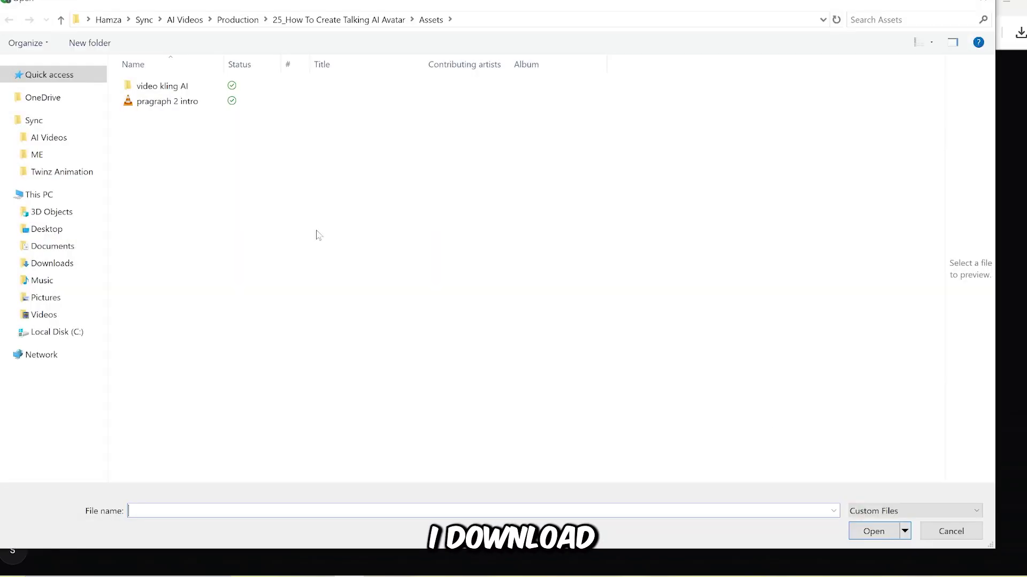
# Step: Upload the voice-over file from Downloads as the Hedra audio script, add it to the video, and generate the talking avatar
pyautogui.click(52, 263)
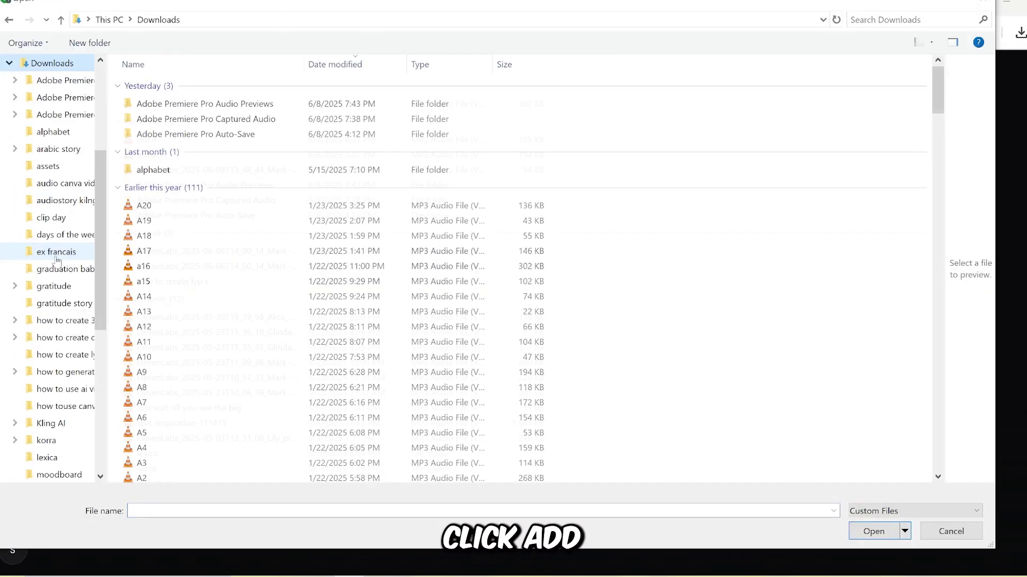
pyautogui.click(172, 104)
pyautogui.press('Return')
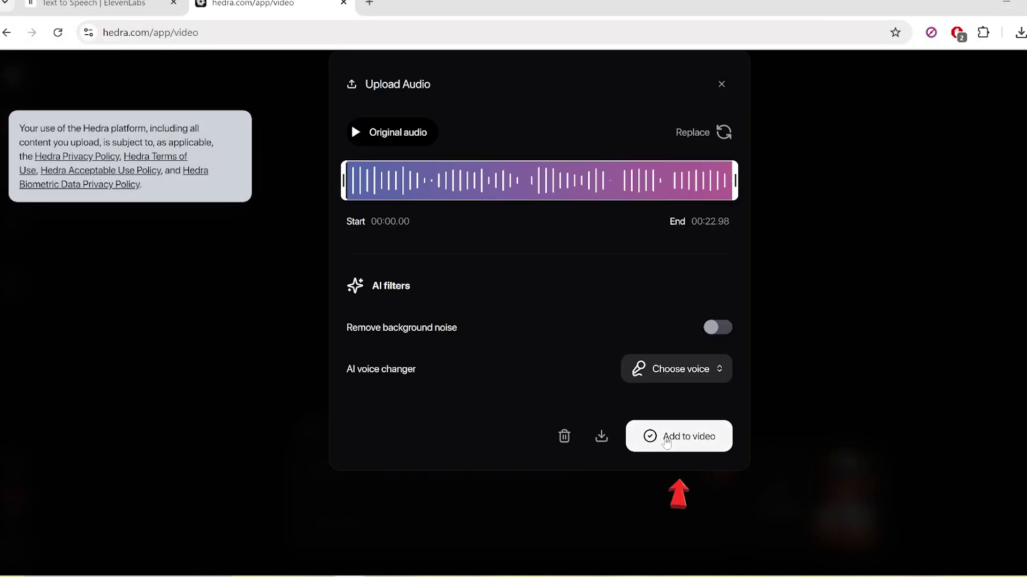
pyautogui.click(678, 440)
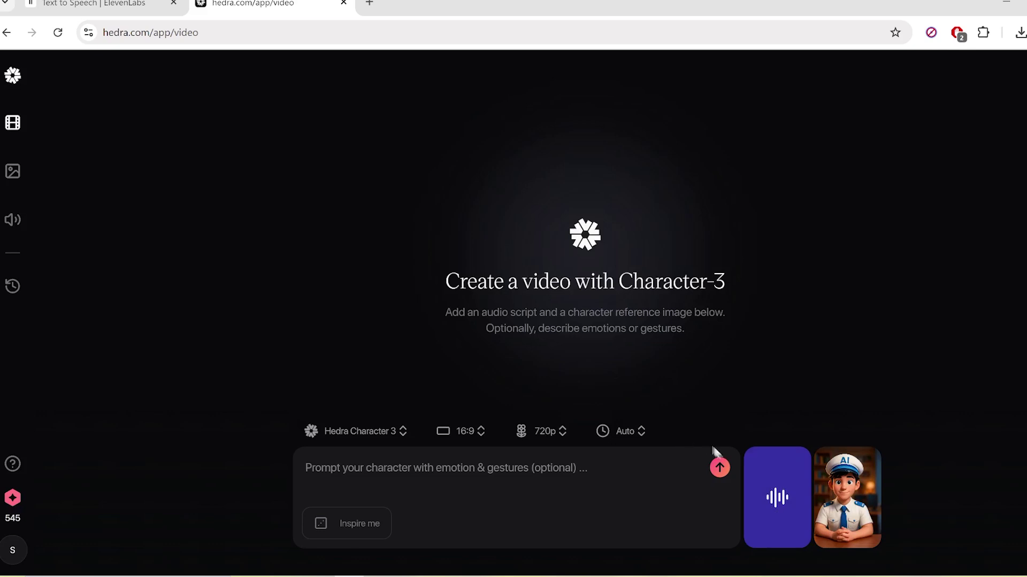
pyautogui.click(719, 469)
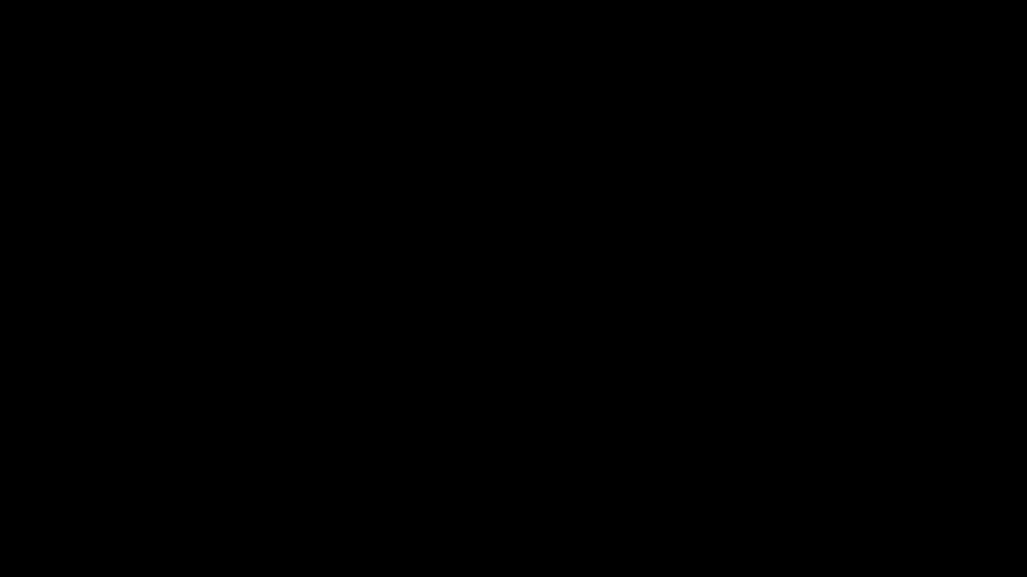
# Step: In Kling AI, load captain ai_v2 as the start frame and prompt a static shot of a man talking to camera with gentle hand gestures
pyautogui.click(315, 240)
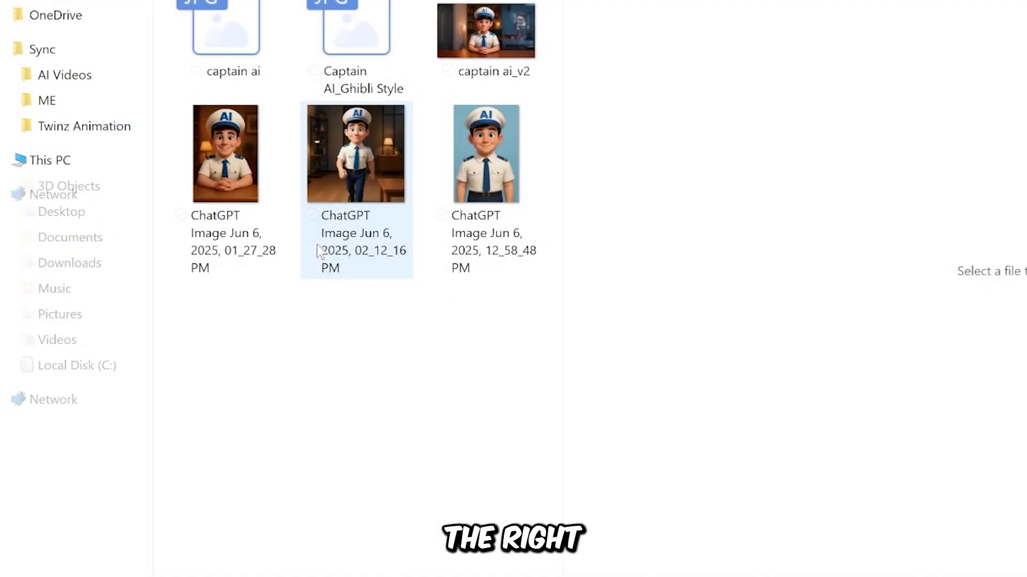
pyautogui.click(498, 17)
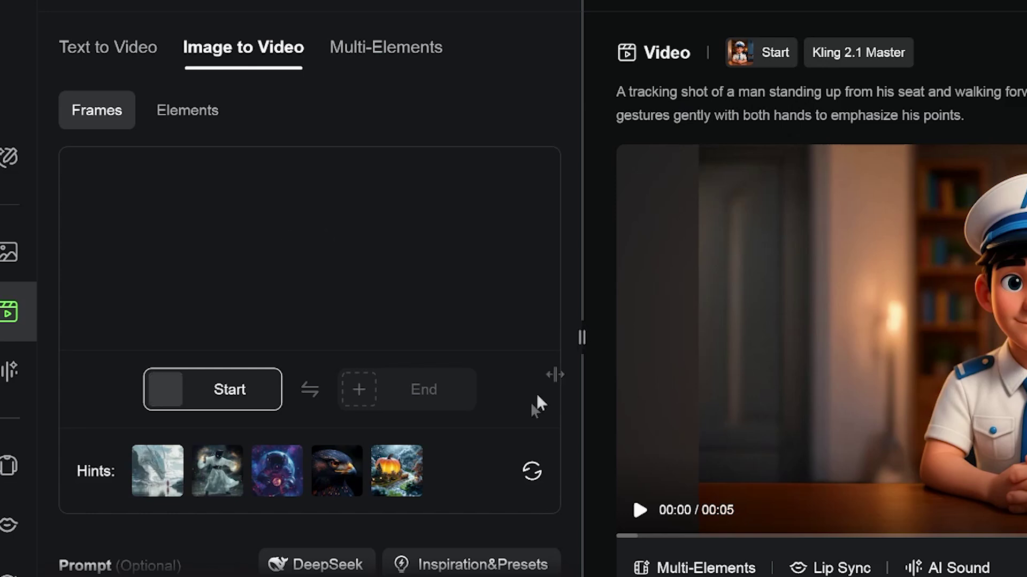
pyautogui.scroll(-8, 537, 401)
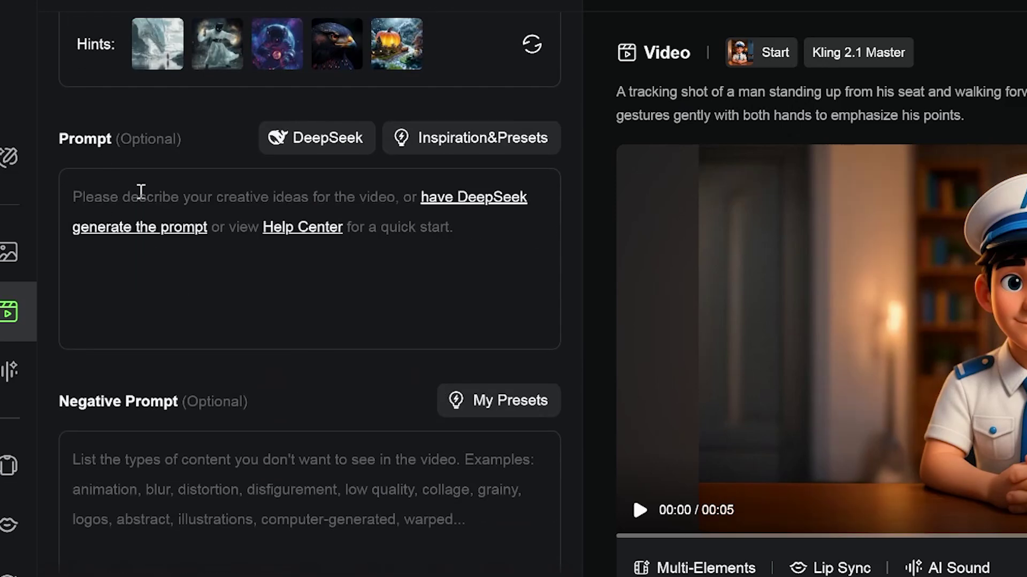
pyautogui.write('Static shot of a man talking, looking straight into the camera and demonstrating with his hands gently. His facial expressions change naturally to match speech, and his eye contact remains steady. The movement is smooth and lifelike."')
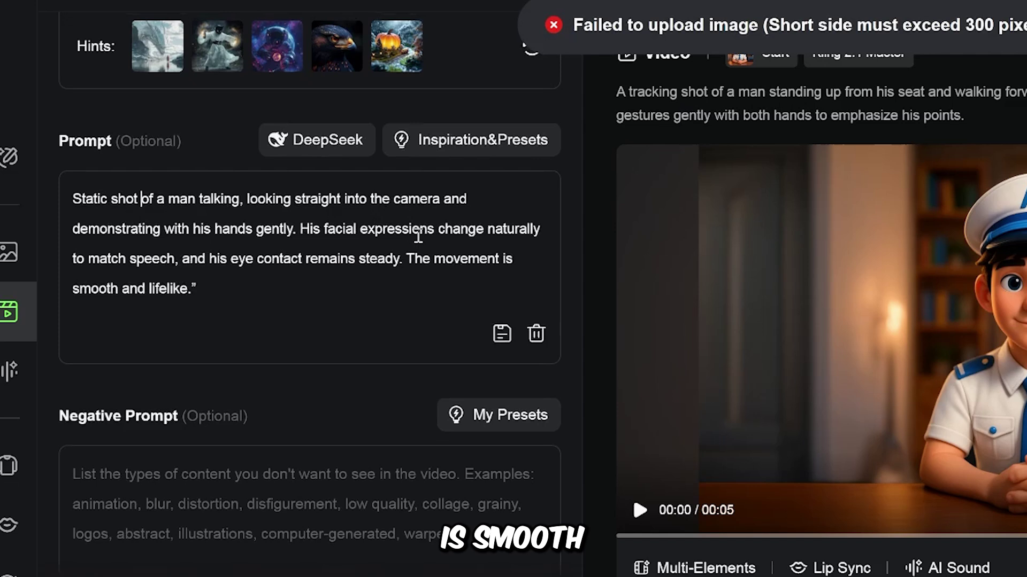
# Step: Enter a negative prompt against stiff, jerky movements, unnatural eye blinking, robotic facial expressions, exaggerated lip sync errors and forced hand gestures
pyautogui.scroll(8, 416, 233)
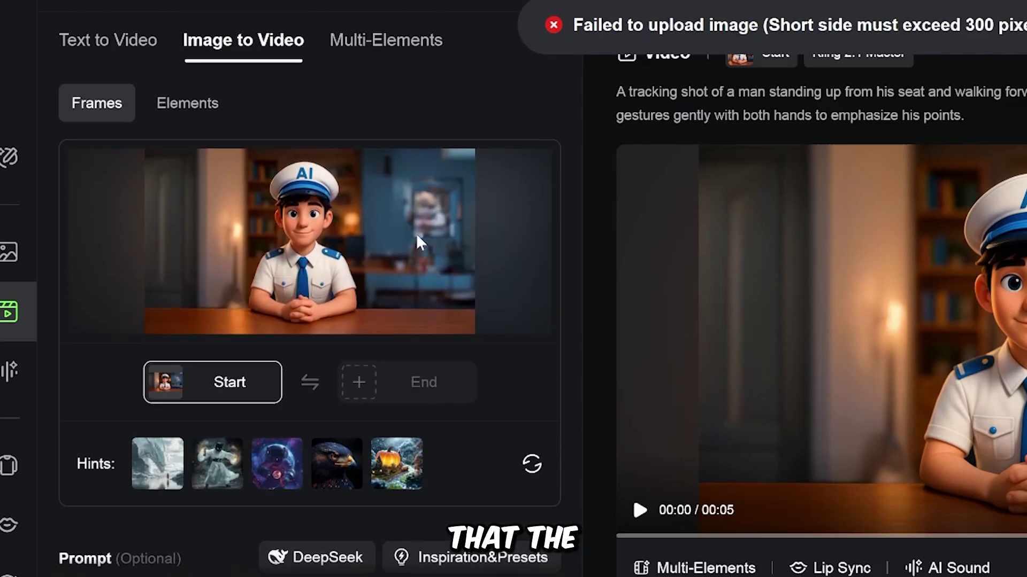
pyautogui.scroll(-8, 416, 234)
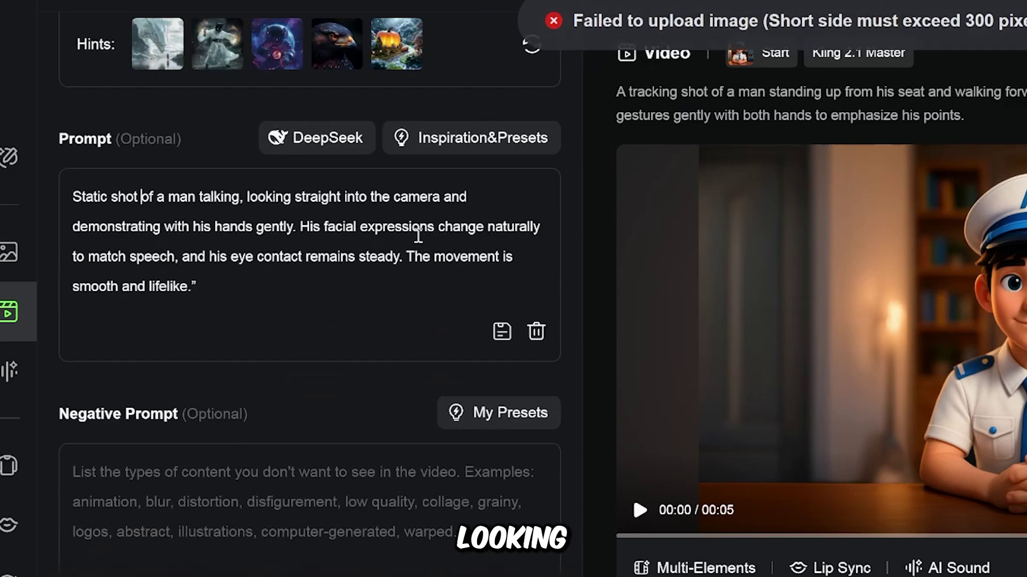
pyautogui.scroll(-2, 418, 235)
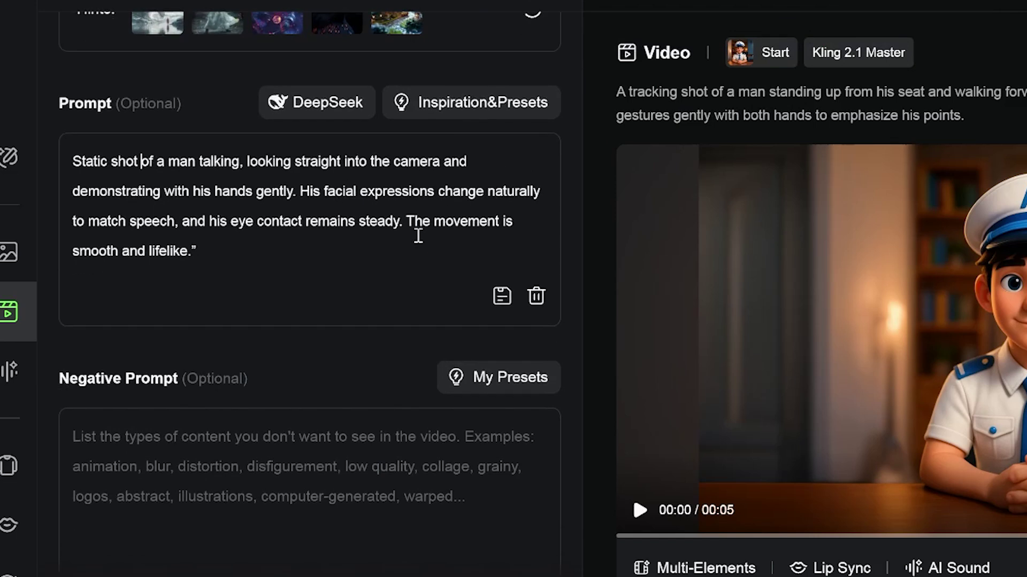
pyautogui.click(202, 363)
pyautogui.write('Avoid stiff, jerky movements, unnatural eye blinking, robotic facial expressions, exaggerated lip sync errors, or hand gestures that feel forced.')
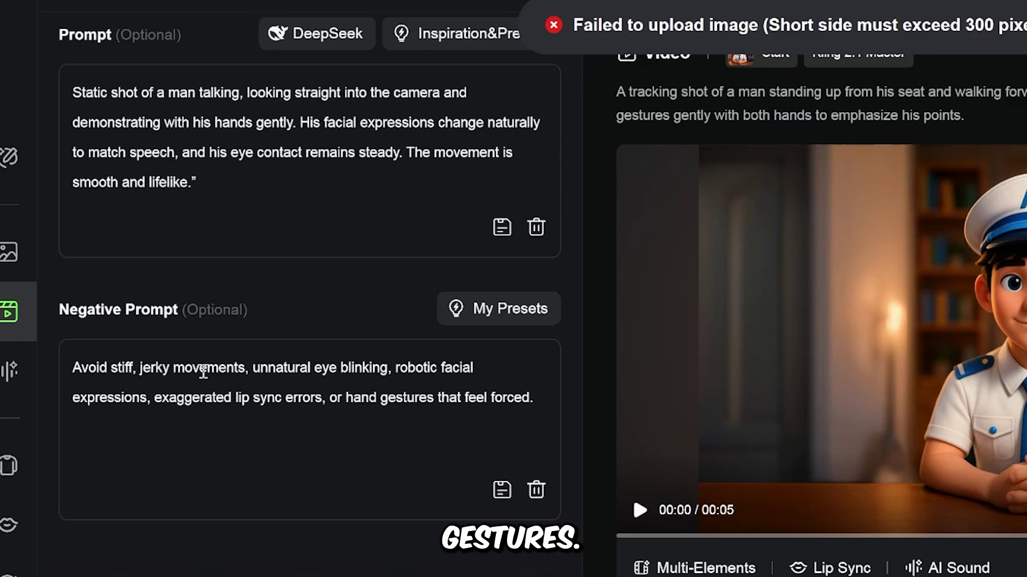
# Step: Generate one 10-second video with KLING 1.6 in Professional mode
pyautogui.scroll(-3, 252, 444)
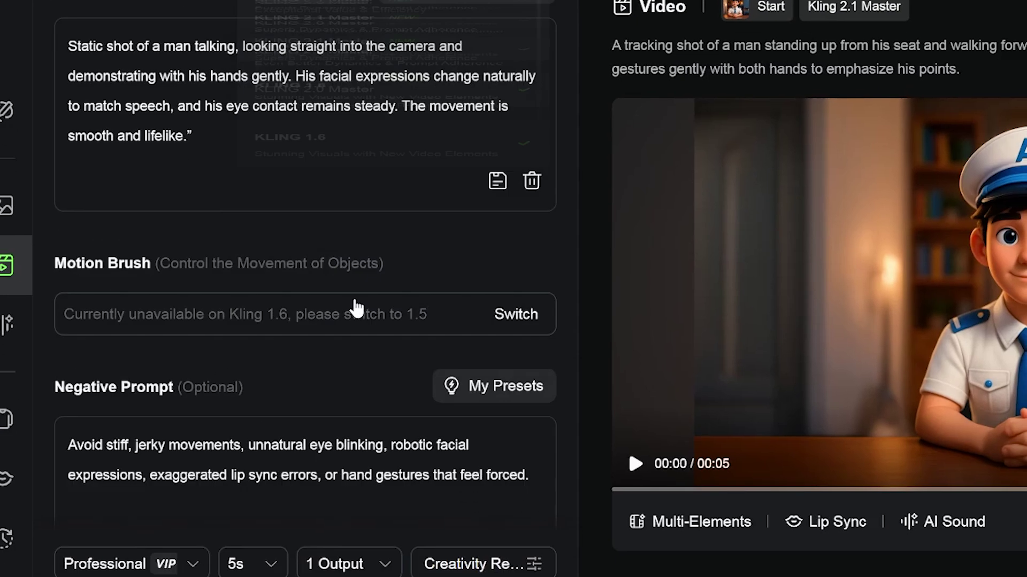
pyautogui.click(262, 468)
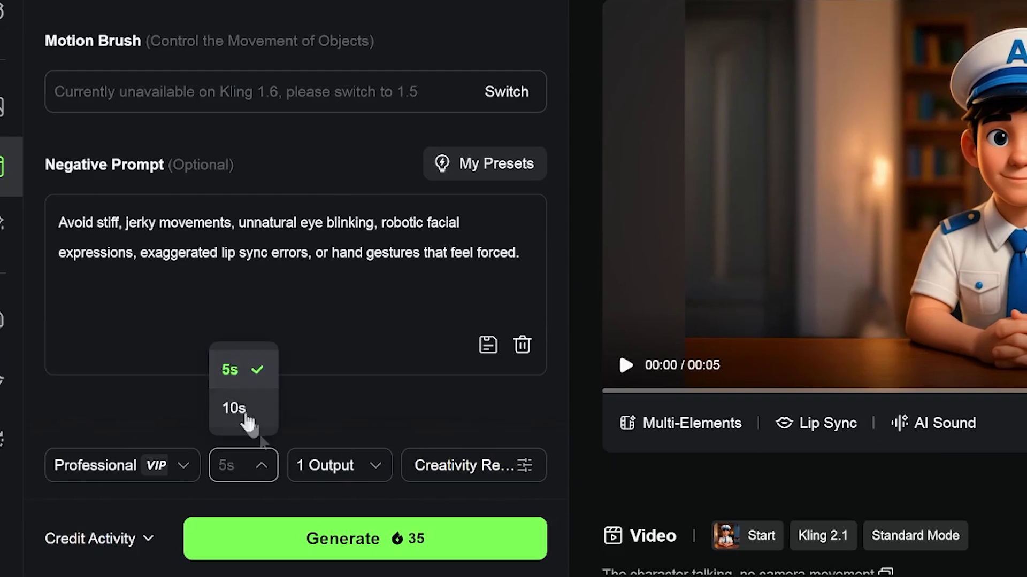
pyautogui.click(182, 465)
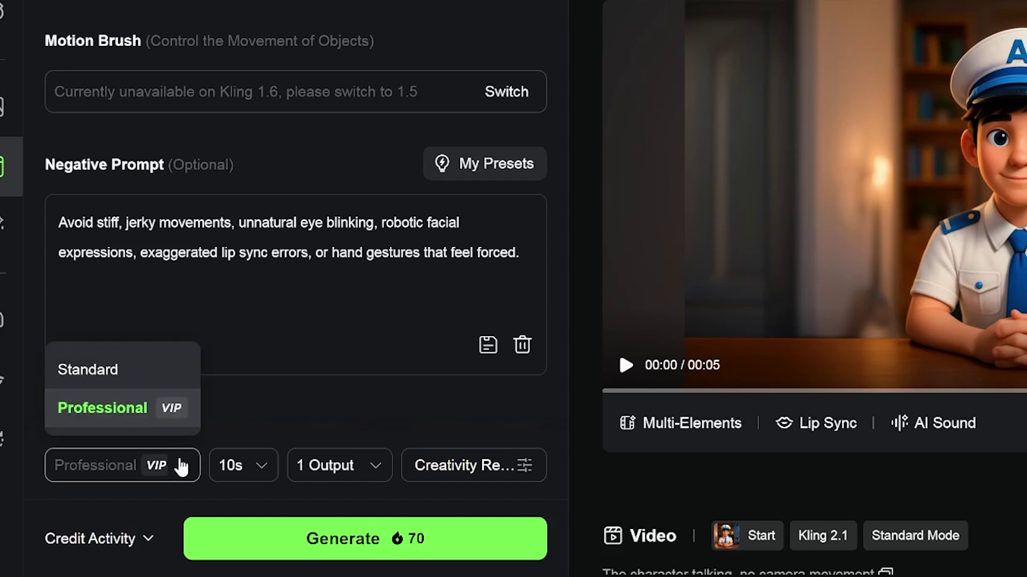
pyautogui.click(384, 536)
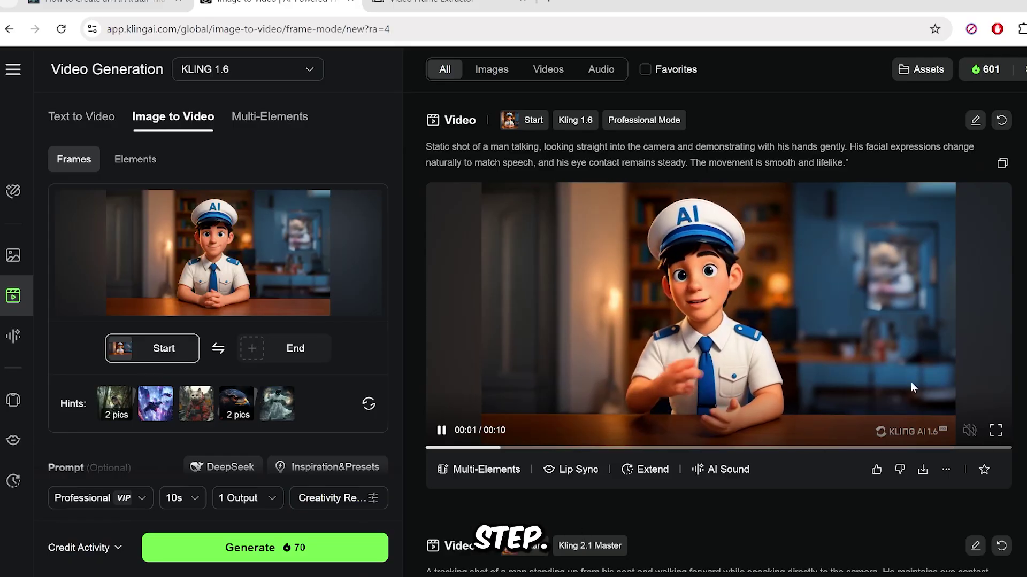
# Step: Switch to Video Frame Extractor and load the downloaded Kling clip Professional_Mode_Static_shot_of_a_man_talking__lo
pyautogui.moveTo(923, 470)
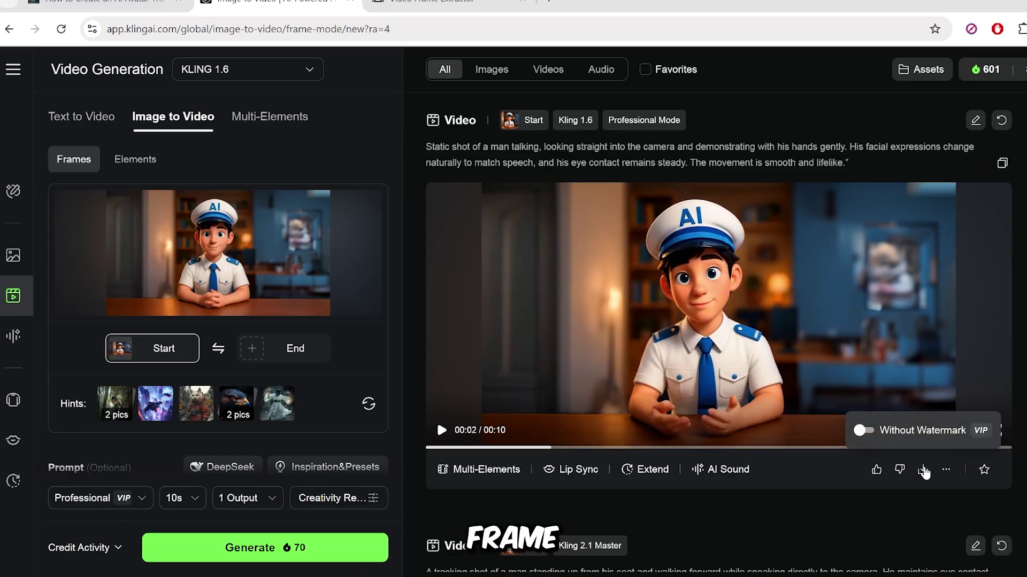
pyautogui.click(466, 3)
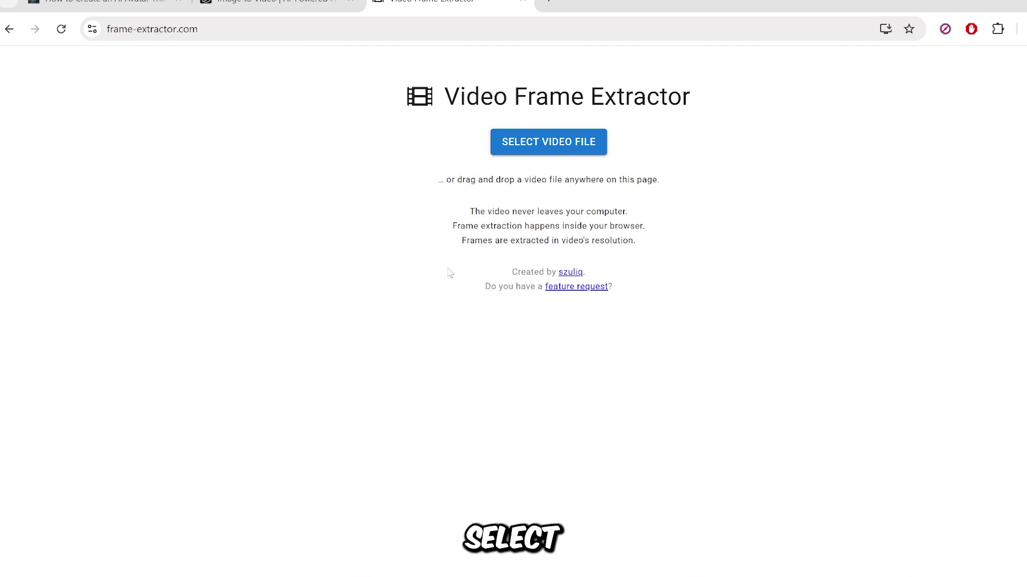
pyautogui.click(547, 145)
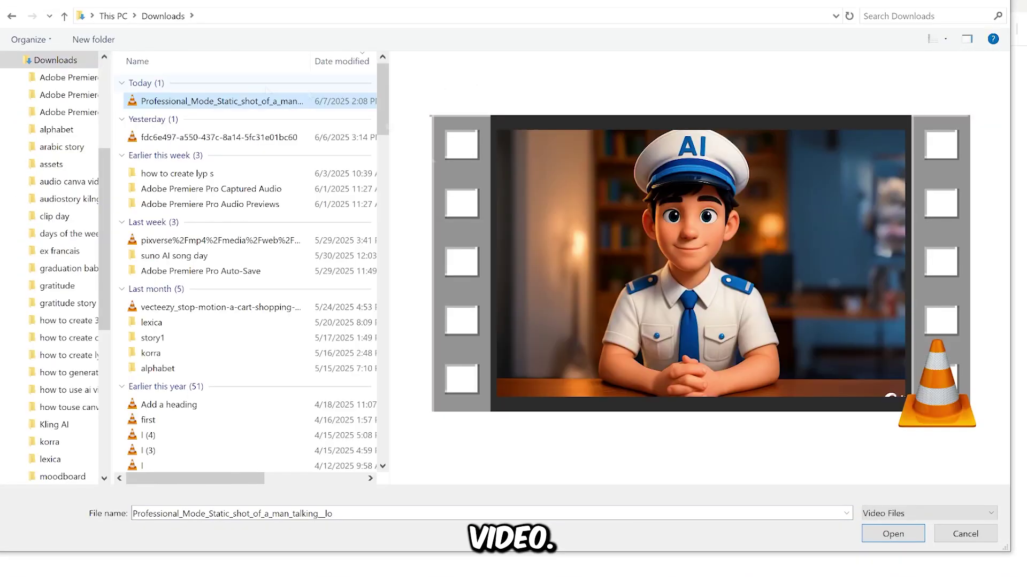
pyautogui.click(884, 537)
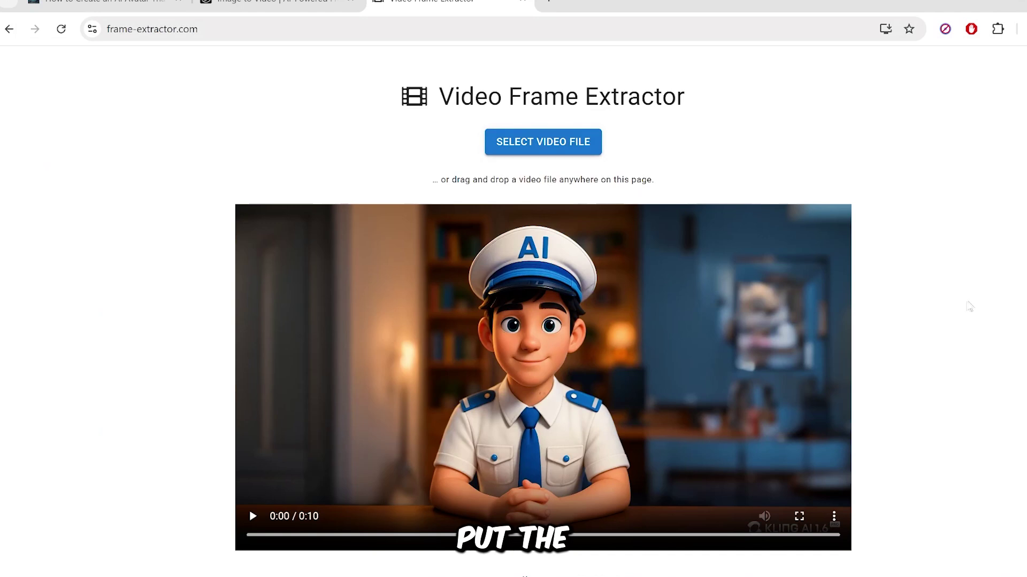
# Step: Play the clip to about 9.6 seconds and extract 10 frames spaced 100 ms apart from that point
pyautogui.scroll(-3, 549, 327)
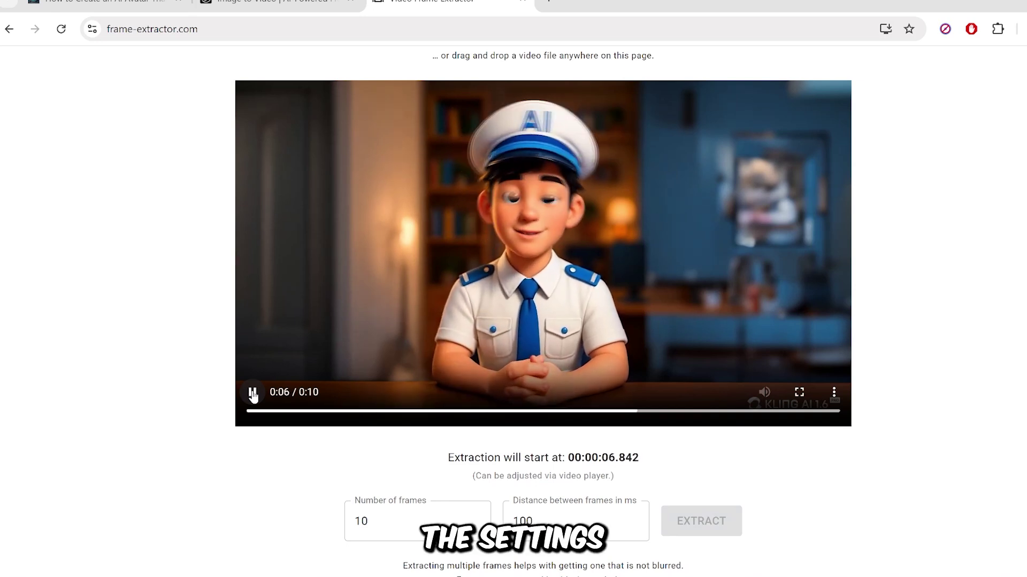
pyautogui.click(253, 394)
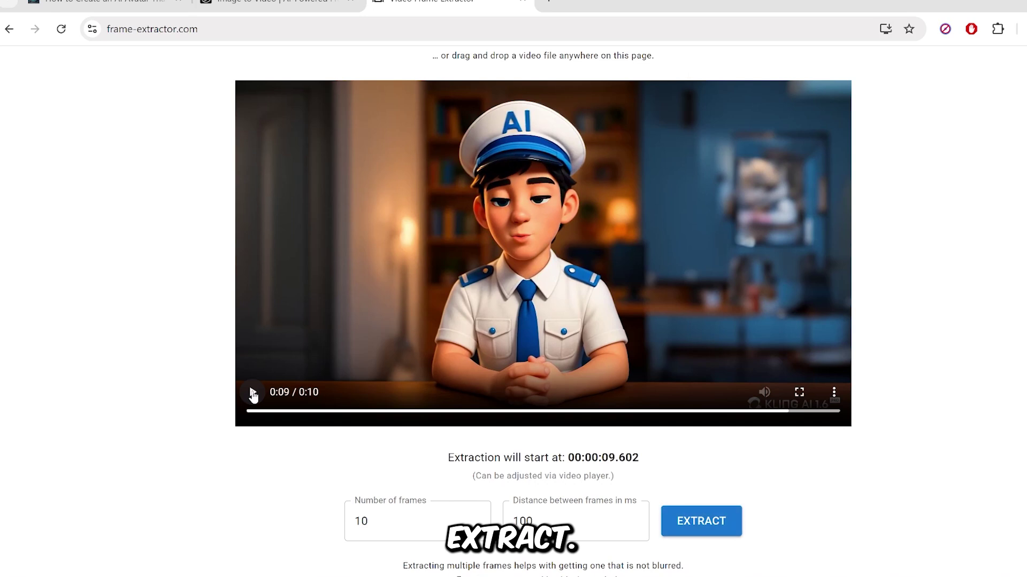
pyautogui.scroll(-1, 266, 502)
pyautogui.click(700, 452)
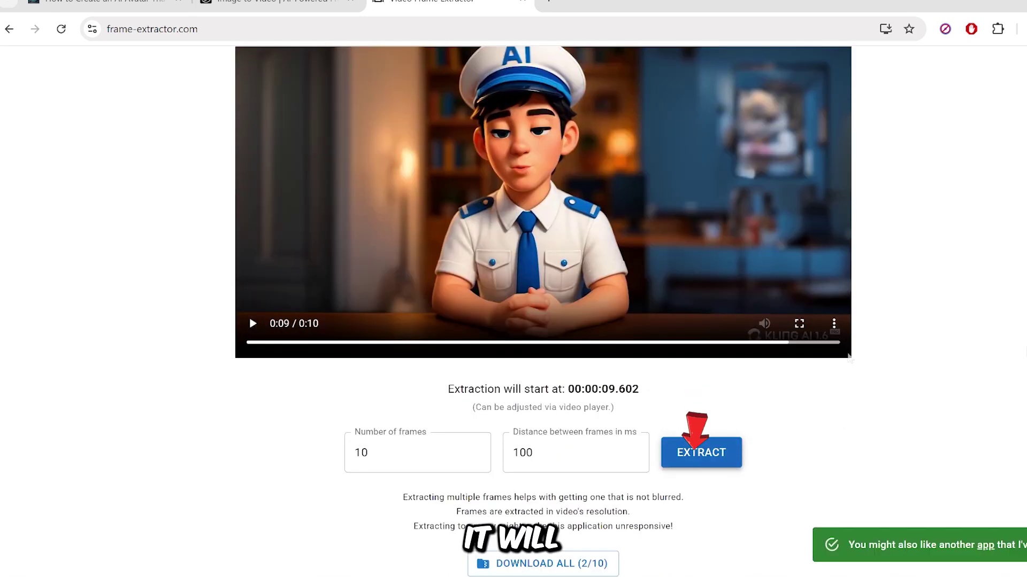
# Step: Review the extracted frames and download frame #8, where the character sits with clasped hands
pyautogui.scroll(-15, 542, 310)
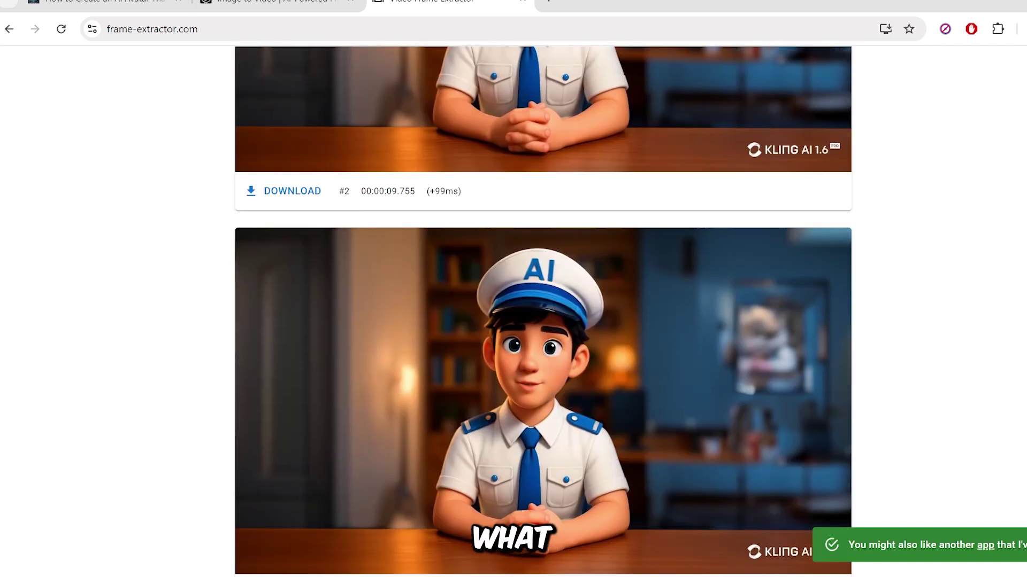
pyautogui.scroll(-20, 543, 310)
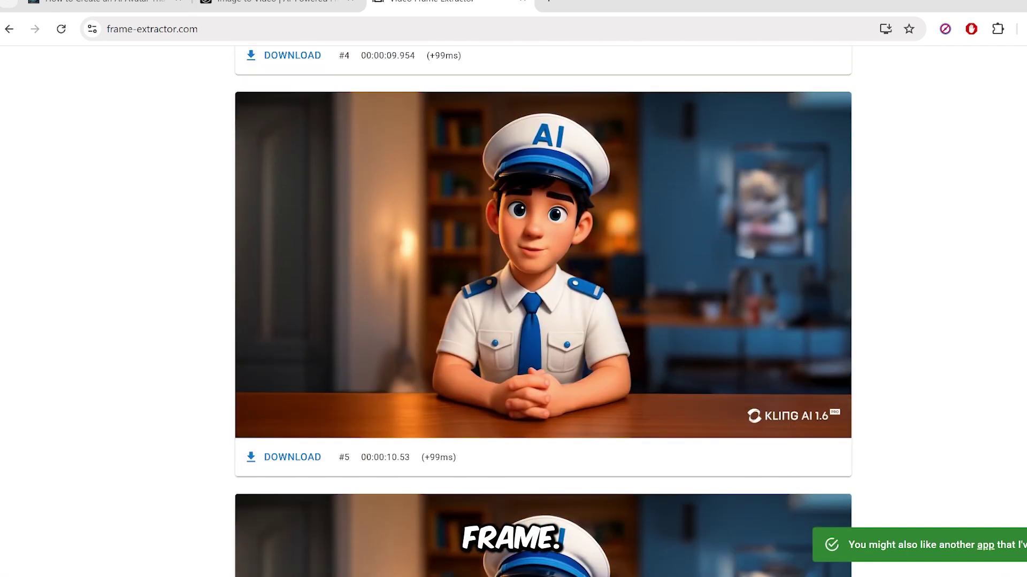
pyautogui.scroll(-15, 543, 310)
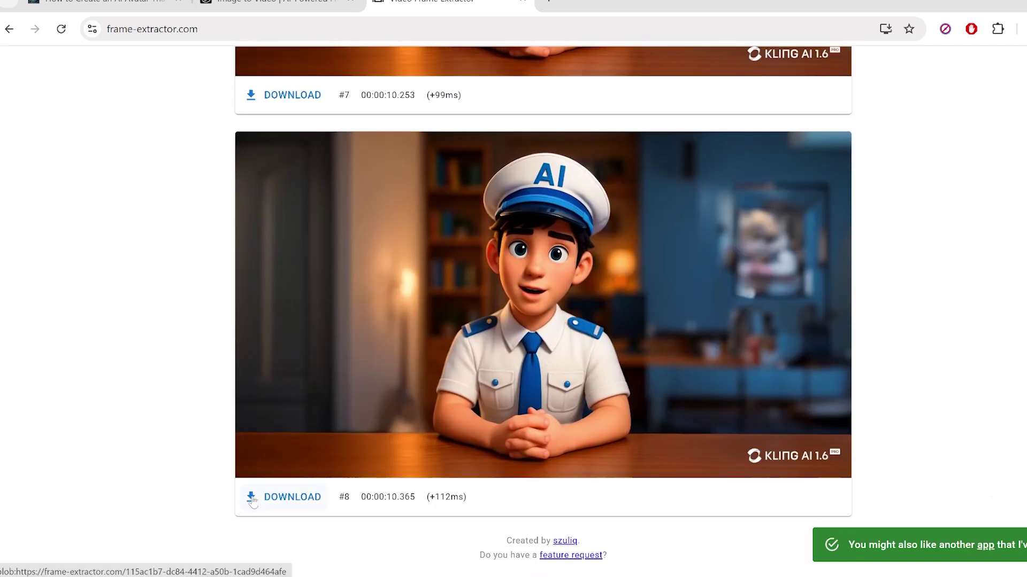
pyautogui.click(253, 500)
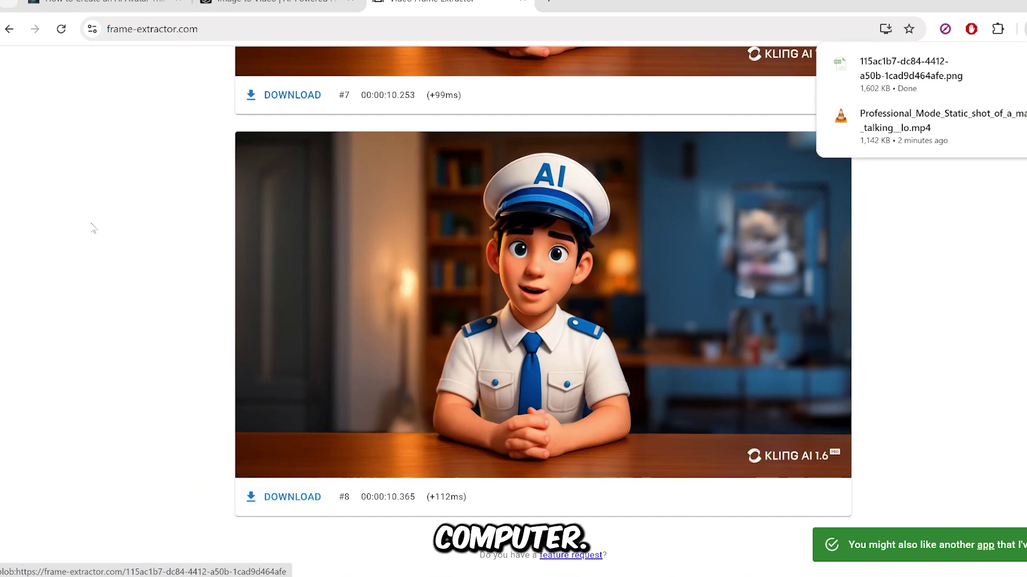
# Step: Switch to Kling AI and replace the old start frame with the downloaded frame image
pyautogui.click(242, 3)
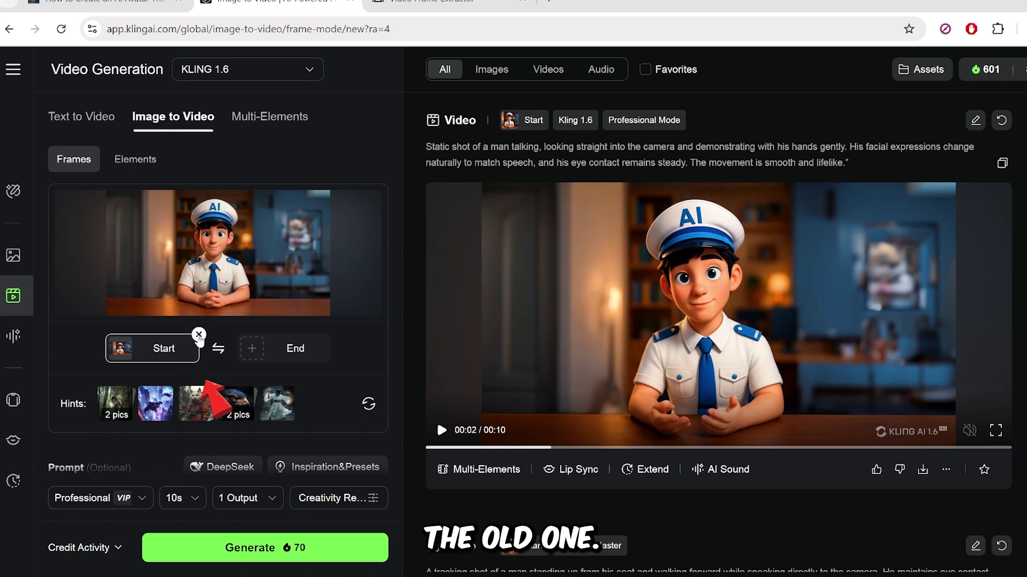
pyautogui.click(198, 335)
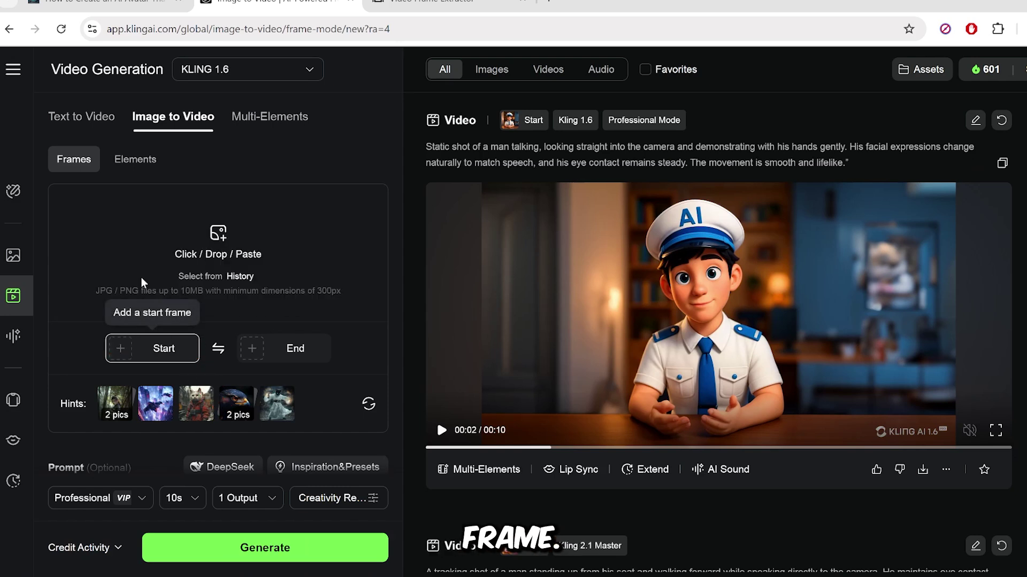
pyautogui.click(217, 255)
pyautogui.click(878, 537)
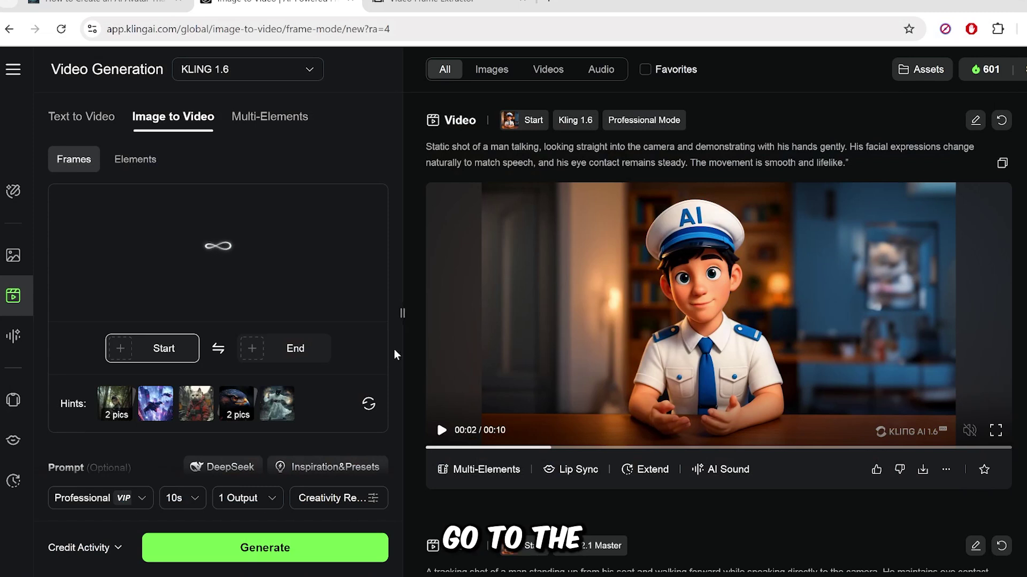
# Step: Replace the prompt with a man getting up naturally from his chair, looking at the camera and talking, with smooth, fluid movements and natural hand motion
pyautogui.scroll(-4, 395, 348)
pyautogui.moveTo(143, 350); pyautogui.dragTo(56, 289)
pyautogui.press('BackSpace')
pyautogui.write('Man getting up naturally from his chair while still looking at the camera and continuing to talk. His movements are smooth and fluid, with slight posture adjustments as he stands. His hands move naturally to match his speech, and his facial expressions remain engaging')
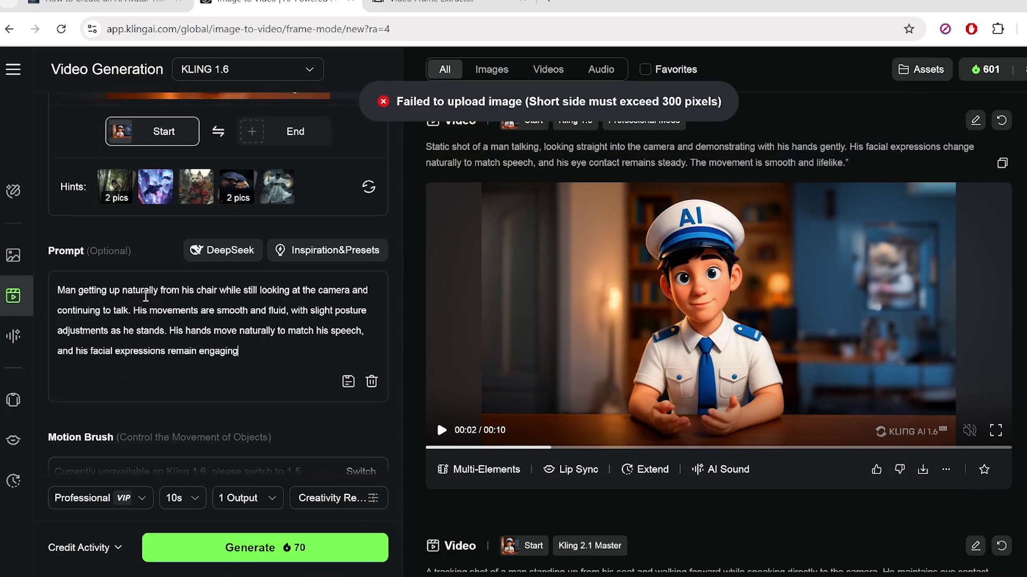
# Step: Replace the negative prompt to avoid stiff or robotic movements, unnatural body distortions, jerky arm motions and awkward facial expressions, and generate the video
pyautogui.scroll(-4, 145, 297)
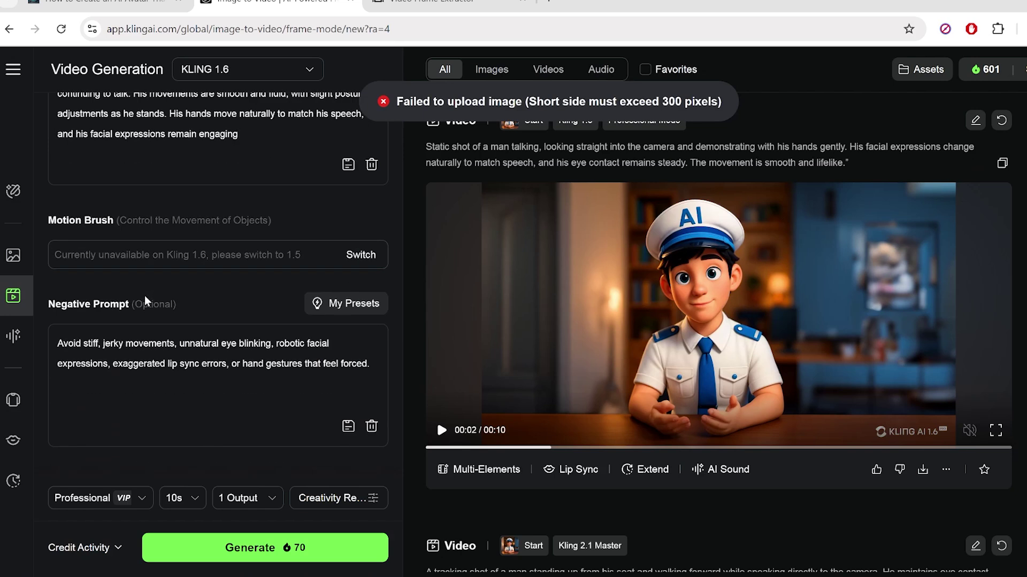
pyautogui.moveTo(58, 341); pyautogui.dragTo(370, 365)
pyautogui.write('Avoid stiff or robotic movements, unnatural body distortions, jerky arm motions, awkward facial expressions, sudden eye shifts, or unnatural pauses')
pyautogui.click(263, 549)
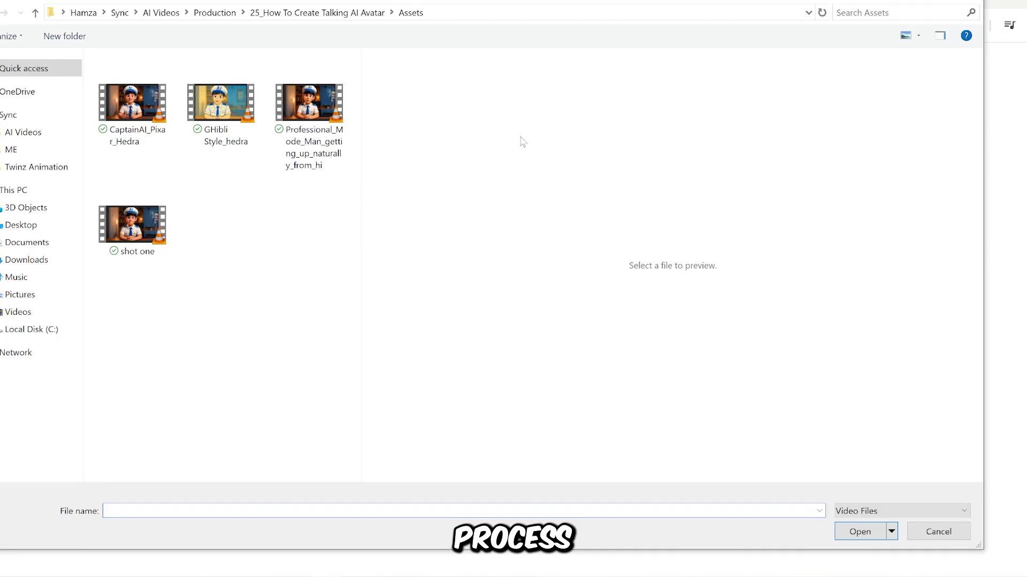
# Step: In Video Frame Extractor, load Professional_Mode_Man_getting_up_naturally_from_hi and extract 10 frames spaced 100 ms apart from about 9.6 seconds
pyautogui.click(310, 136)
pyautogui.click(848, 535)
pyautogui.scroll(-3, 848, 539)
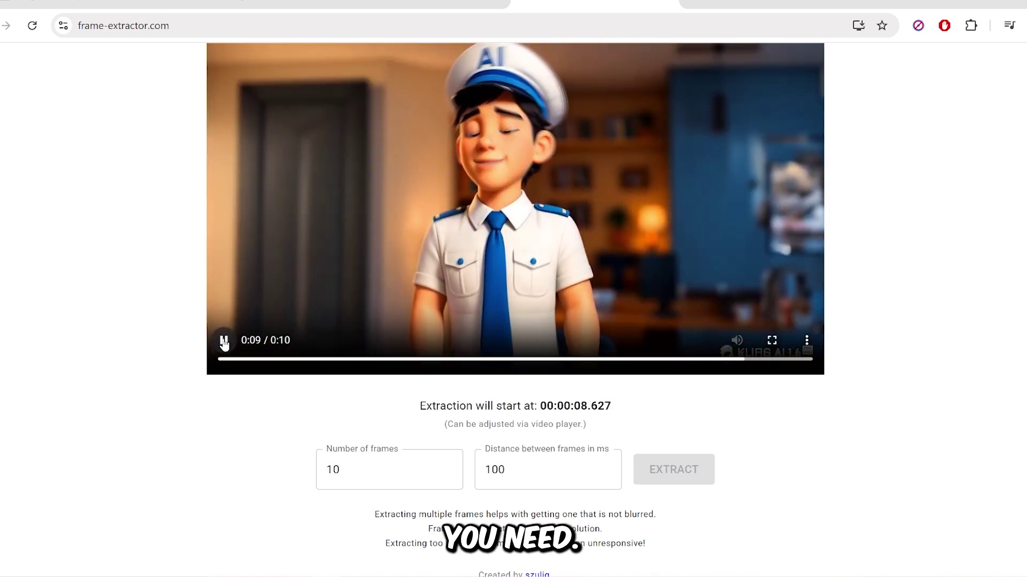
pyautogui.scroll(-1, 673, 448)
pyautogui.click(673, 447)
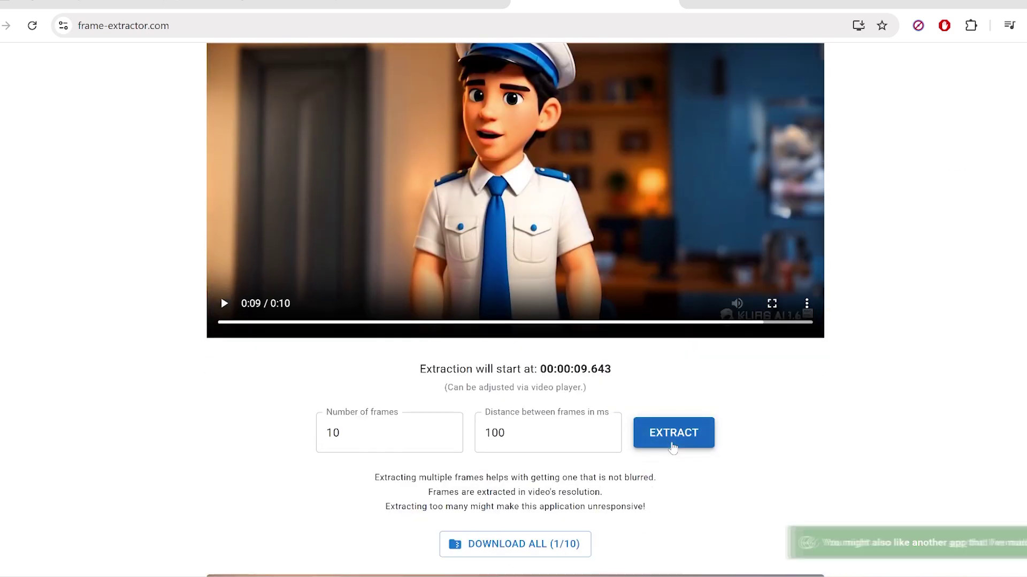
# Step: Download frame #3 of the standing character and load it in Kling AI in place of the current start frame
pyautogui.scroll(-20, 515, 310)
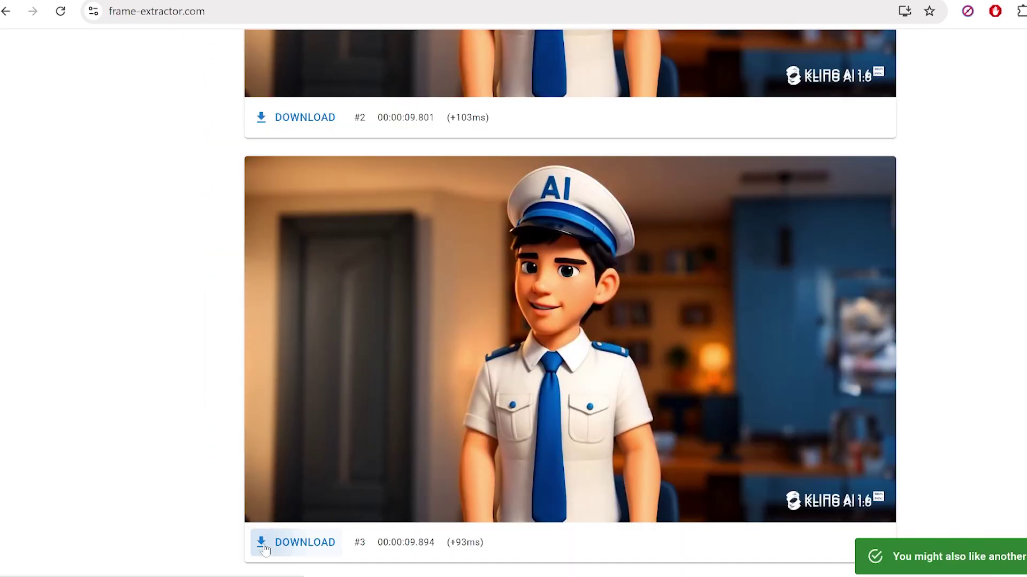
pyautogui.click(278, 532)
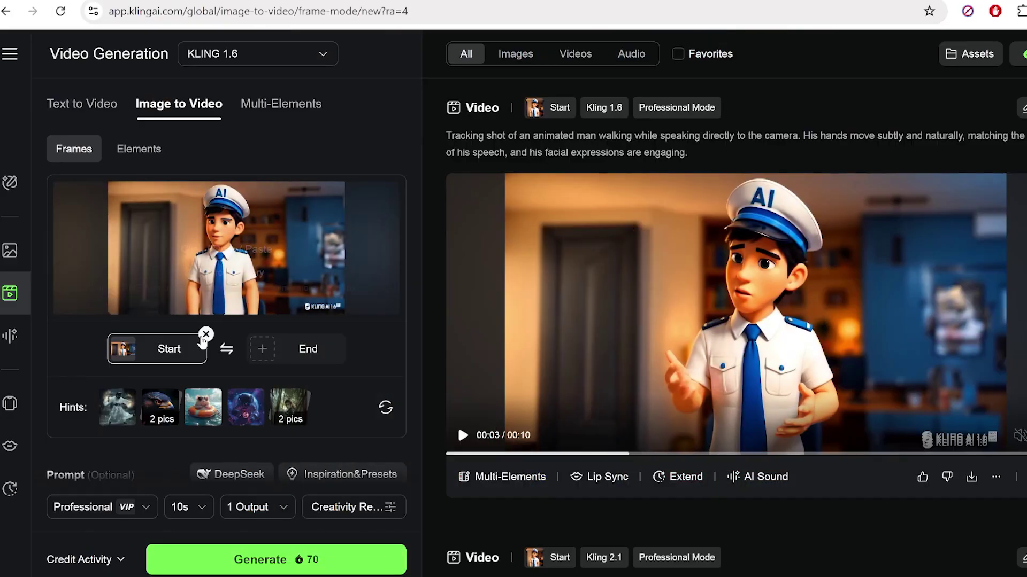
pyautogui.click(202, 340)
pyautogui.click(221, 245)
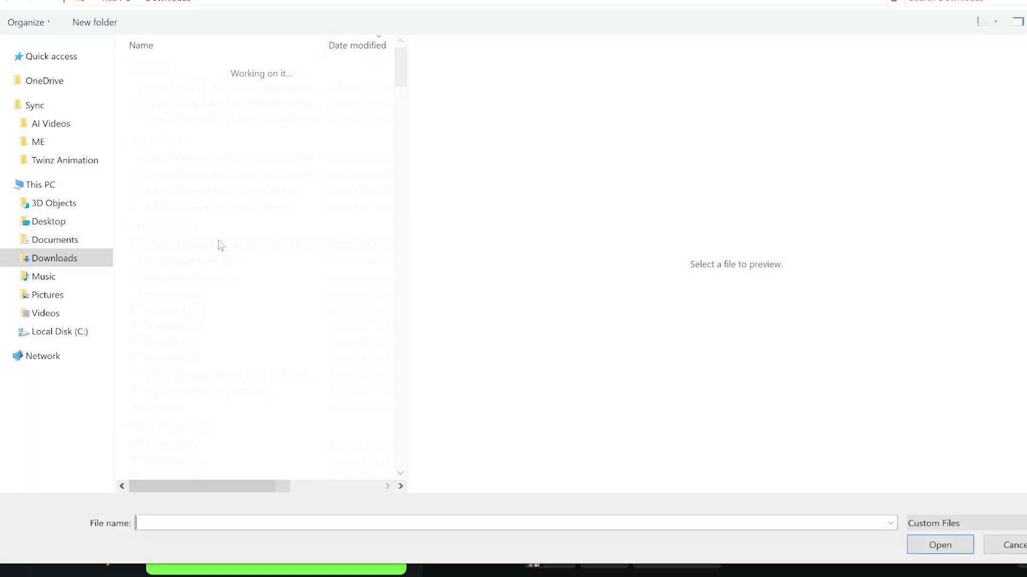
pyautogui.click(213, 85)
pyautogui.click(931, 545)
# Step: Prompt a tracking shot of an animated man walking and speaking to the camera with subtle, natural hand movements matching his speech, and generate it
pyautogui.scroll(-4, 356, 246)
pyautogui.write('Tracking shot of an animated man walking while speaking directly to the camera. His eyes are focused on the camera, and his hands move subtly and naturally, matching the rhythm of his speech')
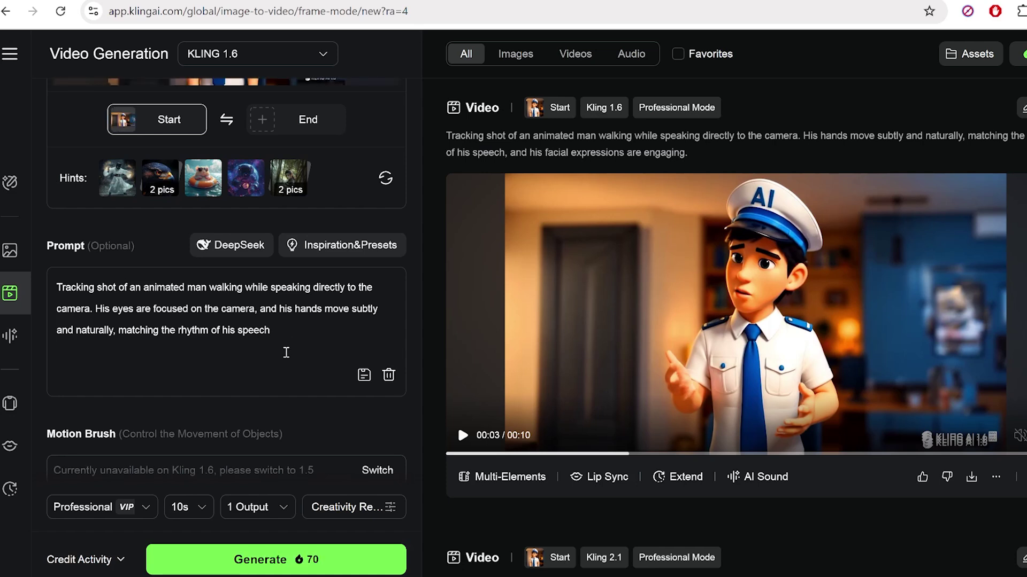
pyautogui.click(228, 560)
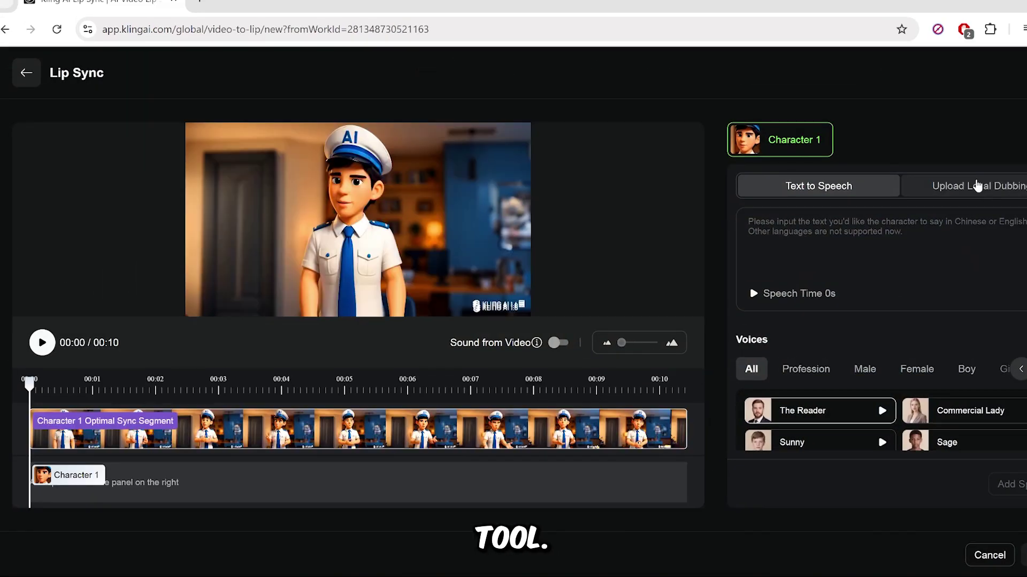
# Step: In Lip Sync, upload but actu.mp3 from the Downloads folder as local dubbing for Character 1
pyautogui.click(977, 185)
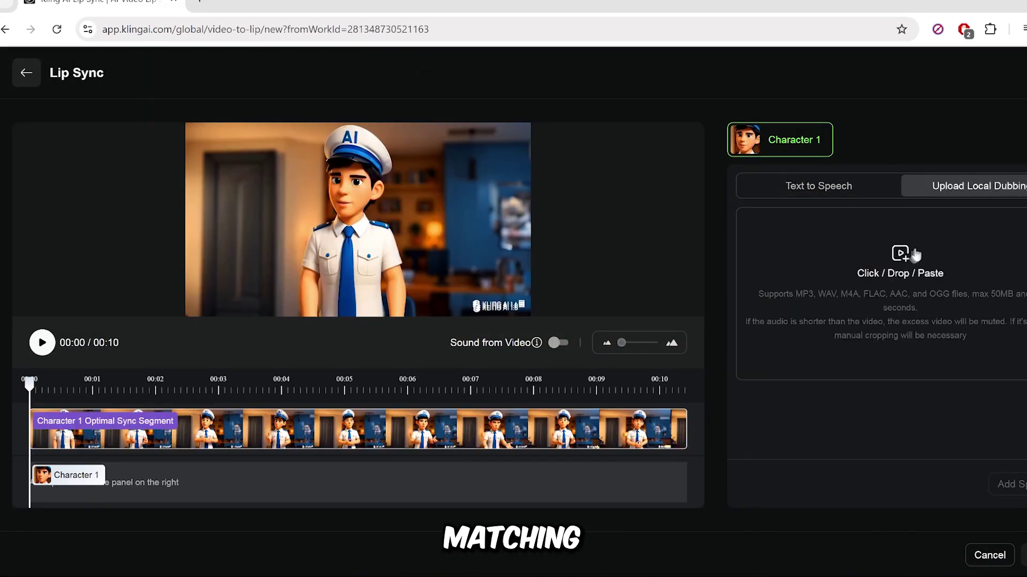
pyautogui.press('super+e')
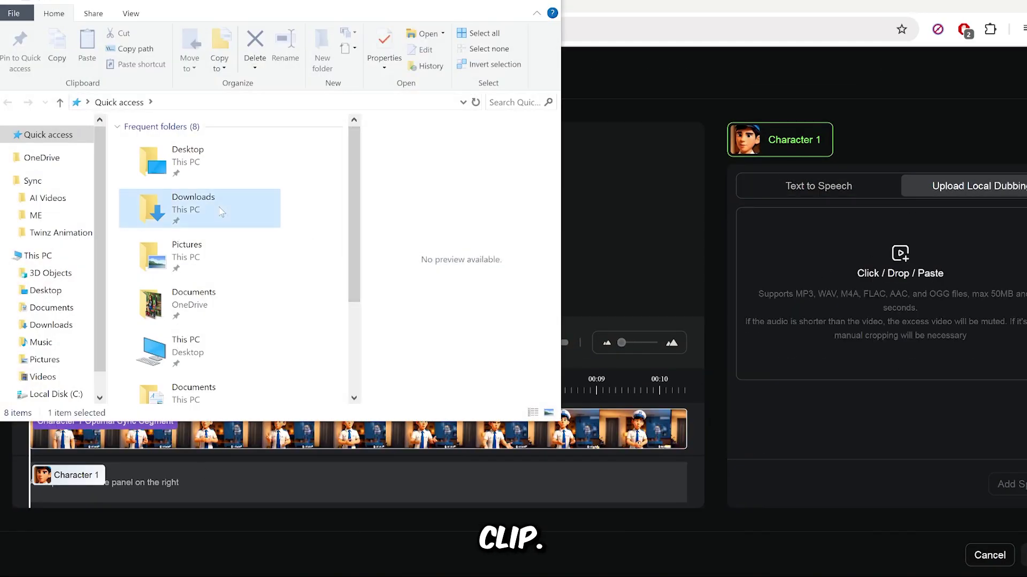
pyautogui.doubleClick(183, 206)
pyautogui.scroll(-2, 230, 268)
pyautogui.moveTo(271, 337); pyautogui.dragTo(859, 235)
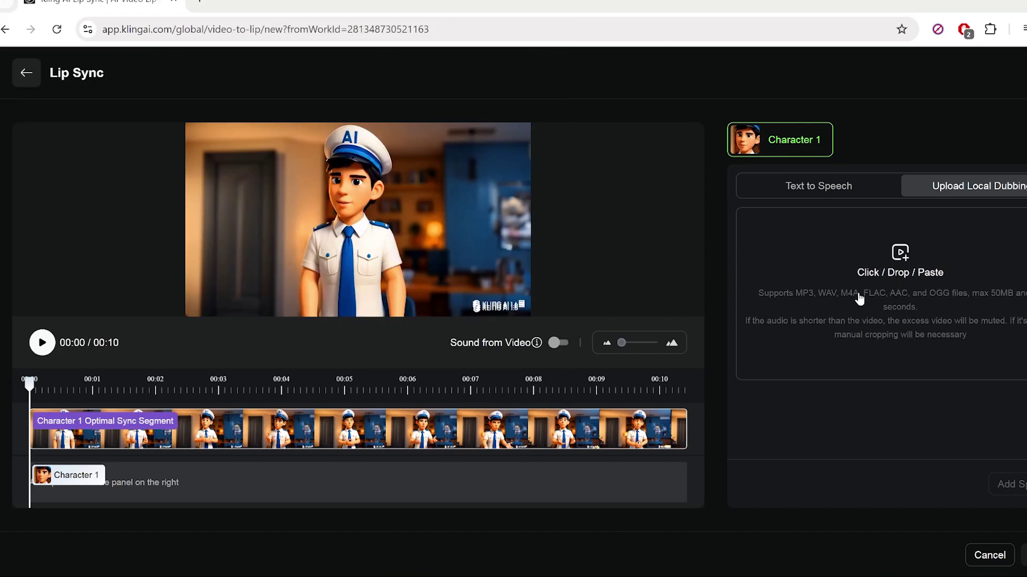
pyautogui.moveTo(163, 360); pyautogui.dragTo(887, 279)
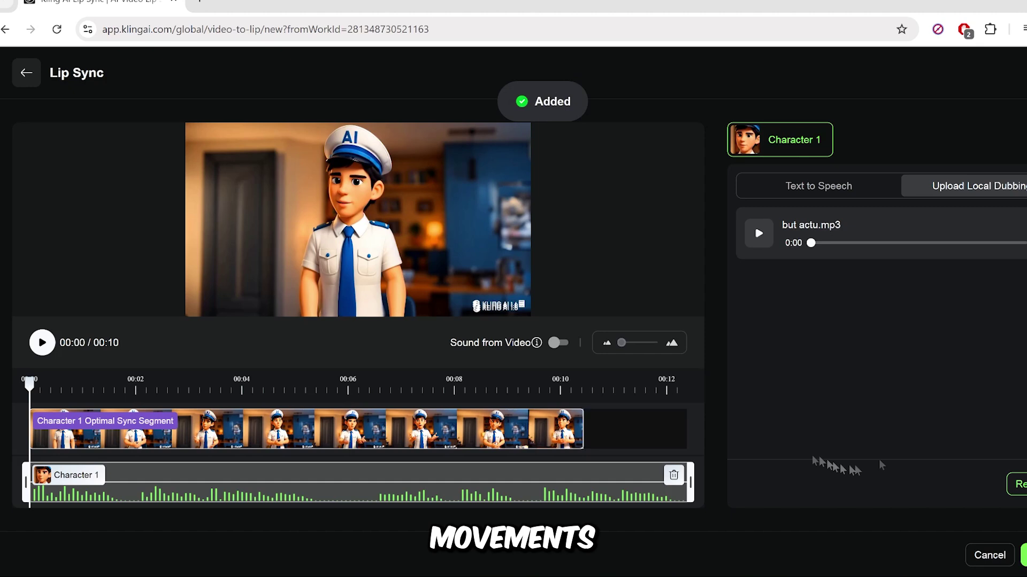
# Step: Trim the end of the dubbing audio to about the clip's length, generate the lip sync, and view the result full screen
pyautogui.moveTo(690, 496); pyautogui.dragTo(623, 512)
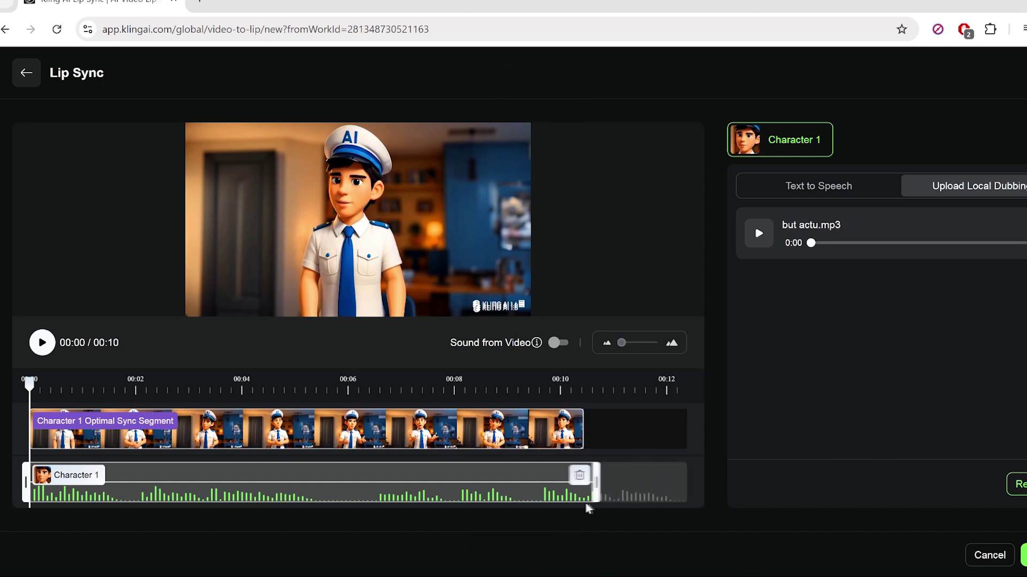
pyautogui.click(41, 346)
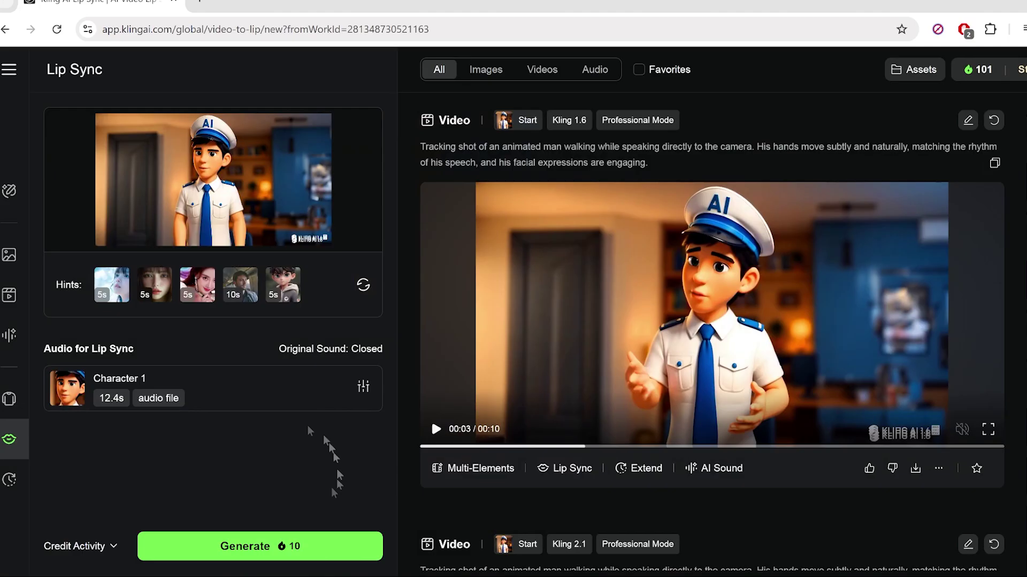
pyautogui.click(260, 546)
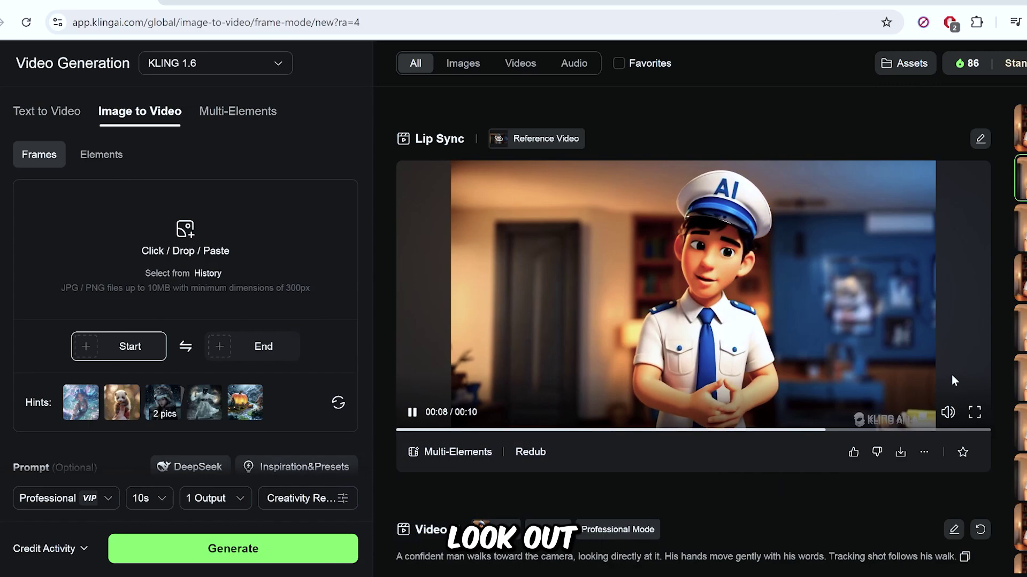
pyautogui.click(974, 413)
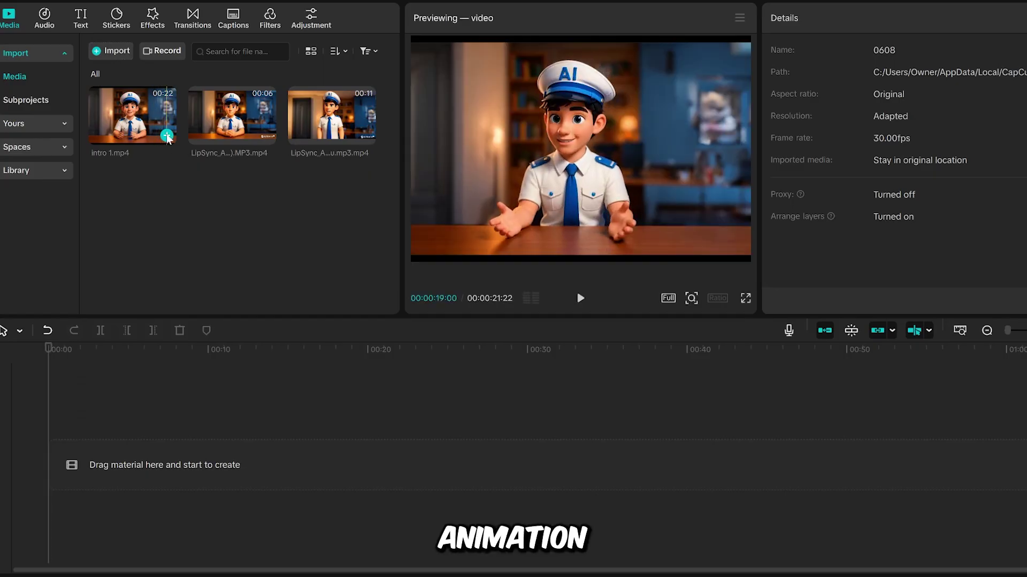
# Step: In CapCut, place Intro 1.mp4 and the two LipSync clips one after another on the timeline
pyautogui.click(167, 136)
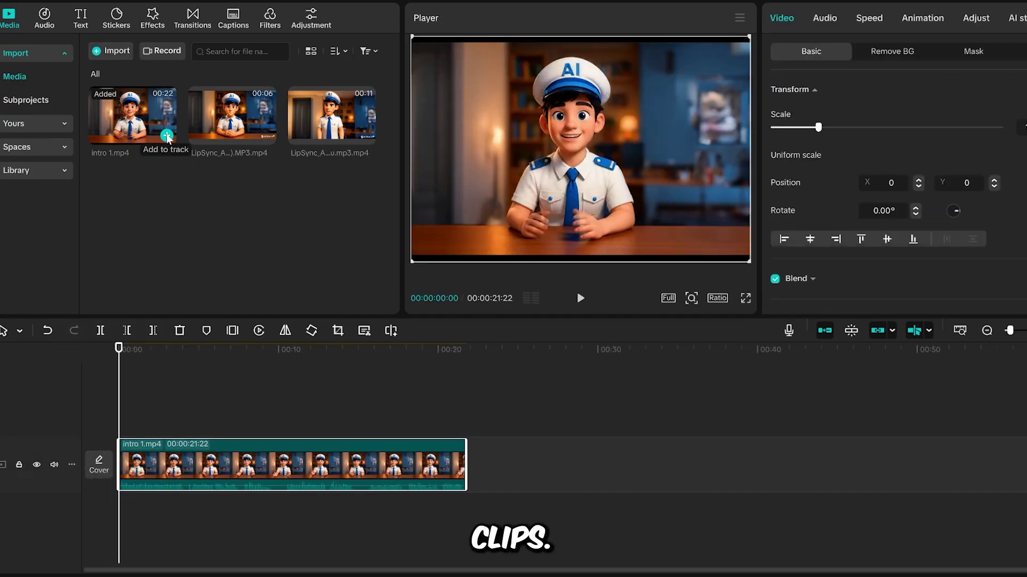
pyautogui.moveTo(264, 131); pyautogui.dragTo(467, 466)
pyautogui.moveTo(342, 120); pyautogui.dragTo(556, 470)
# Step: Scale the intro clip up slightly to fill the frame, and play it through to the start of the second clip
pyautogui.click(455, 222)
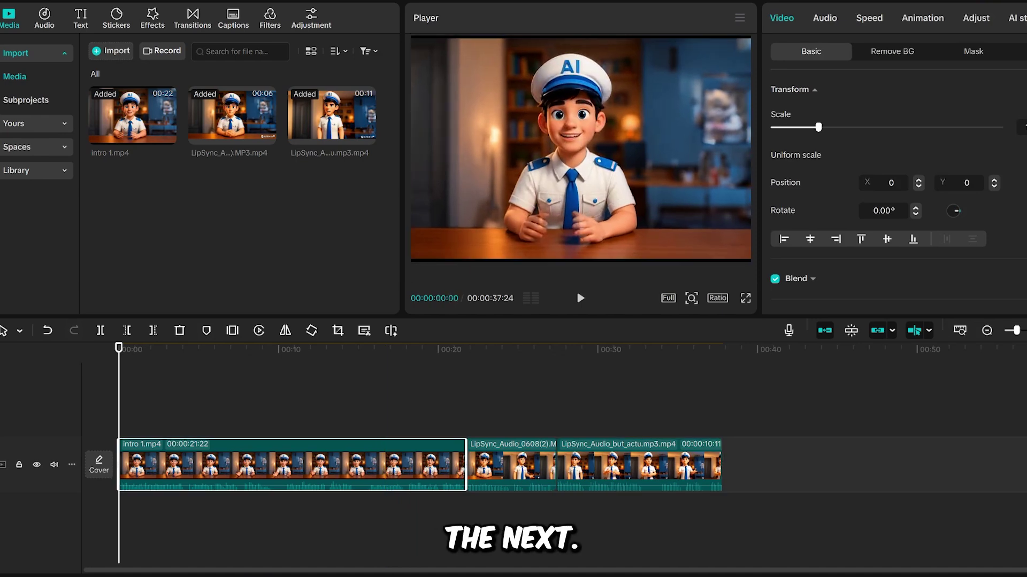
pyautogui.moveTo(820, 128); pyautogui.dragTo(825, 131)
pyautogui.click(580, 302)
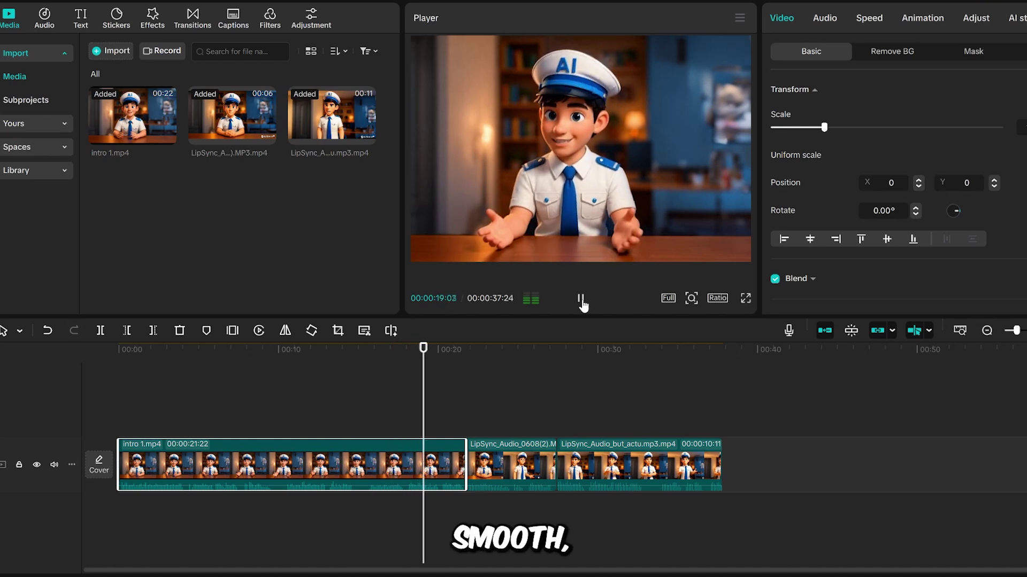
pyautogui.click(581, 301)
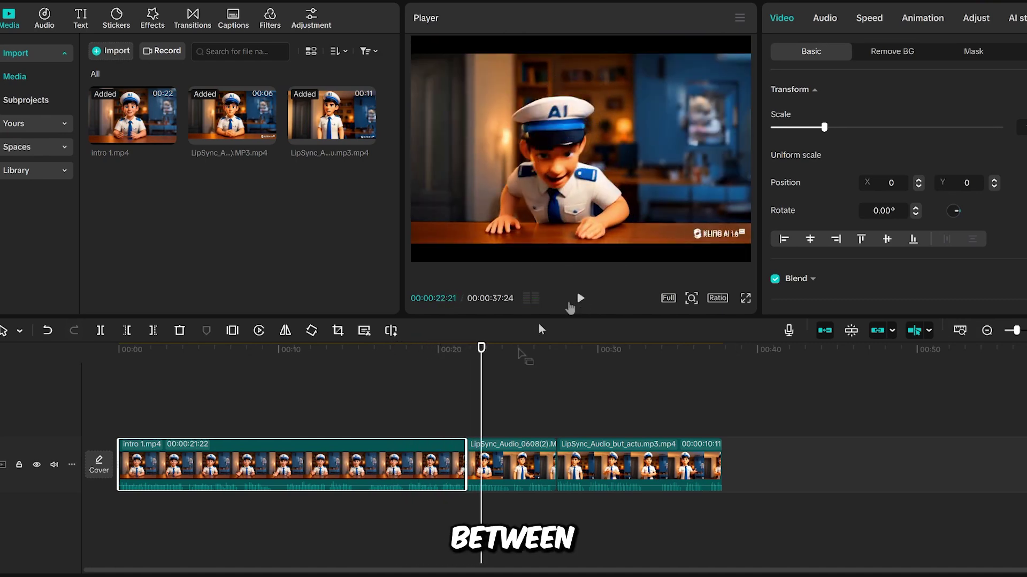
# Step: Scale the second clip up to remove its black bars, and play it through to the third clip
pyautogui.click(510, 467)
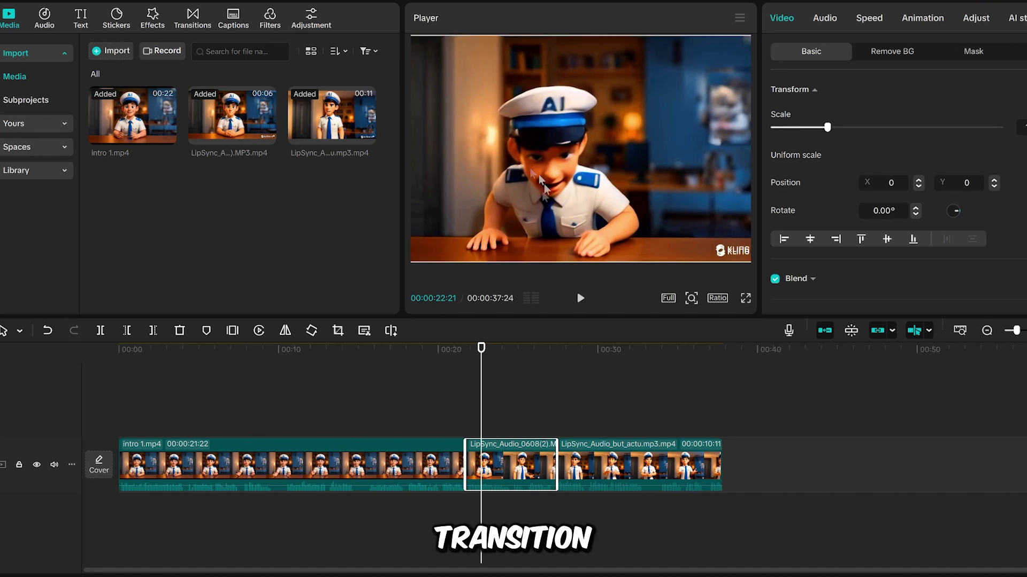
pyautogui.click(579, 300)
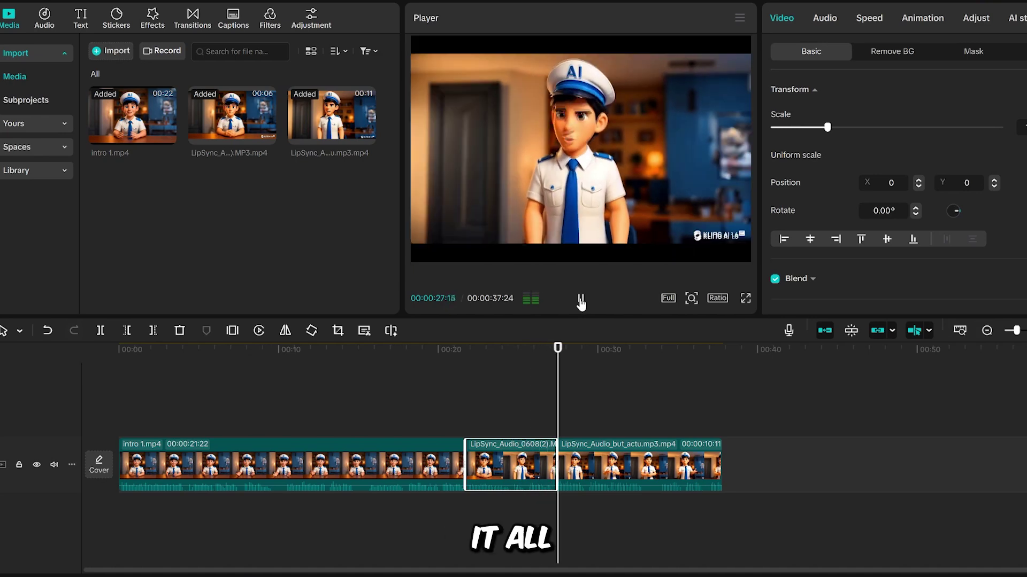
pyautogui.click(580, 303)
# Step: Scale the third clip up to fill the frame, and play it to the end of the timeline
pyautogui.click(611, 149)
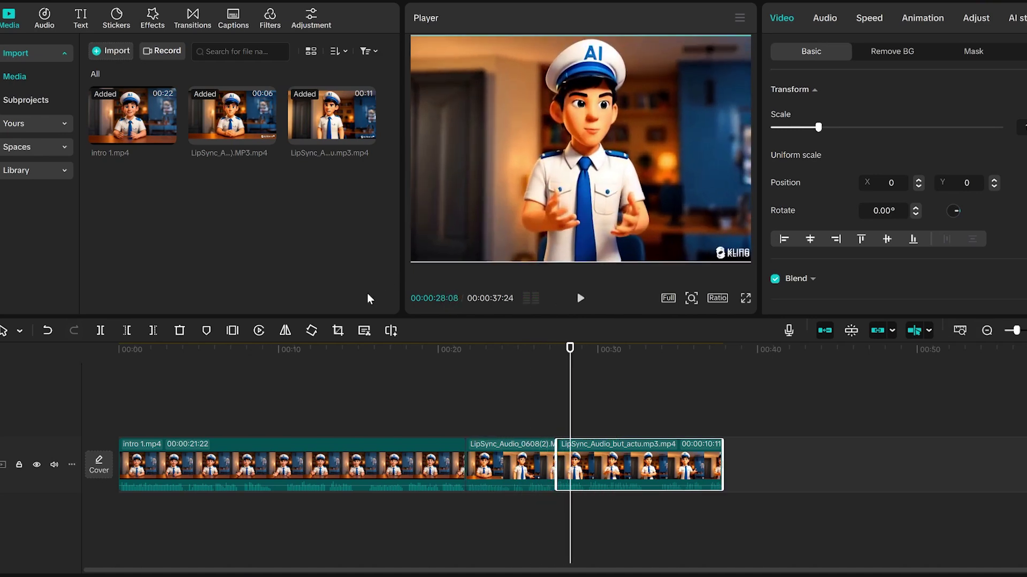
pyautogui.click(580, 303)
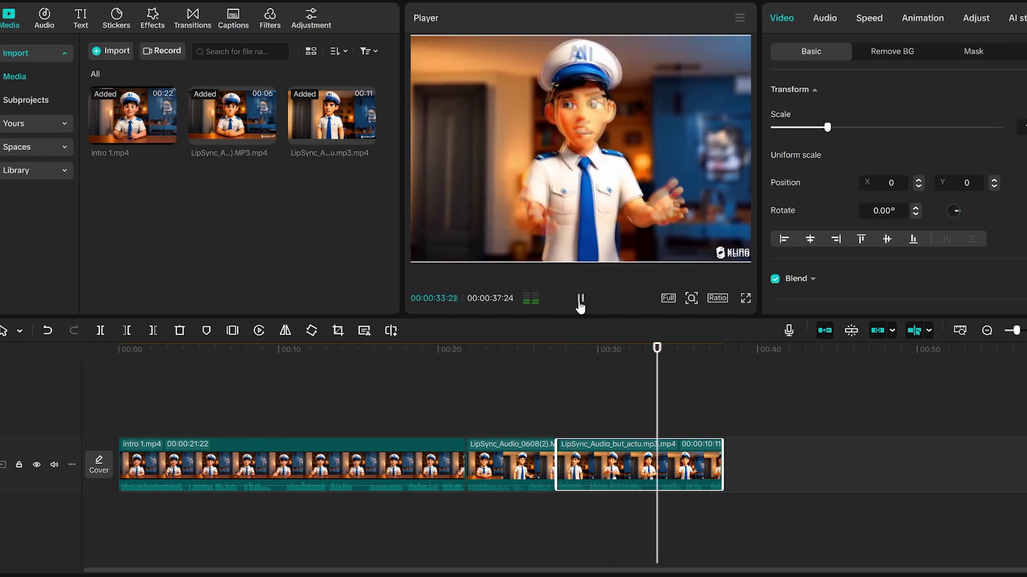
pyautogui.click(580, 300)
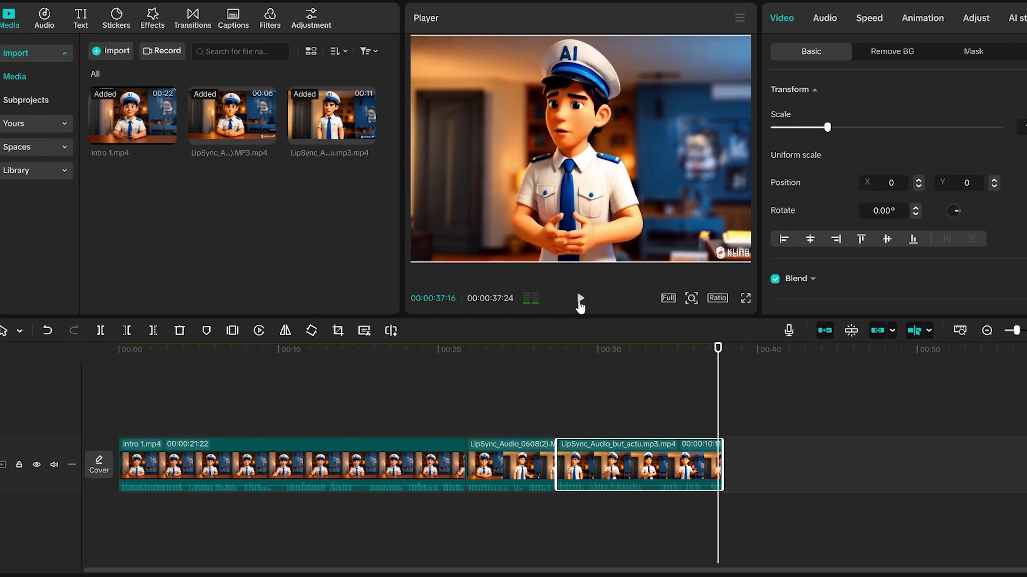